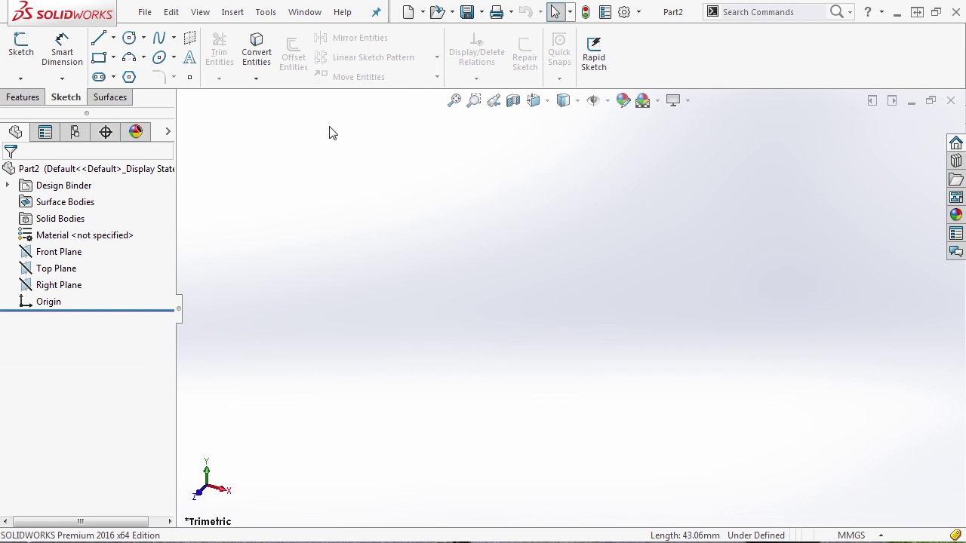
- Start a sketch on the Top Plane and draw a center rectangle centred on the origin
click(52, 269)
click(54, 249)
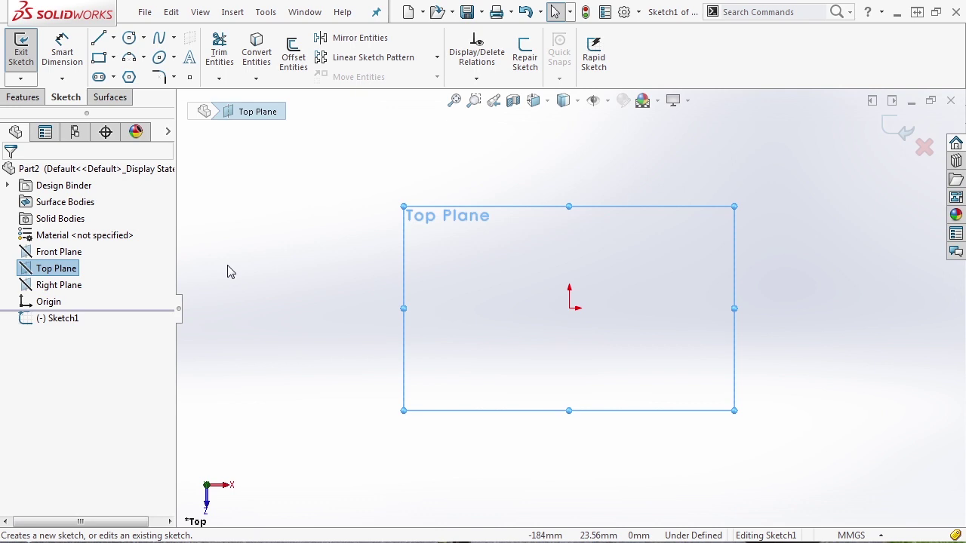
click(99, 58)
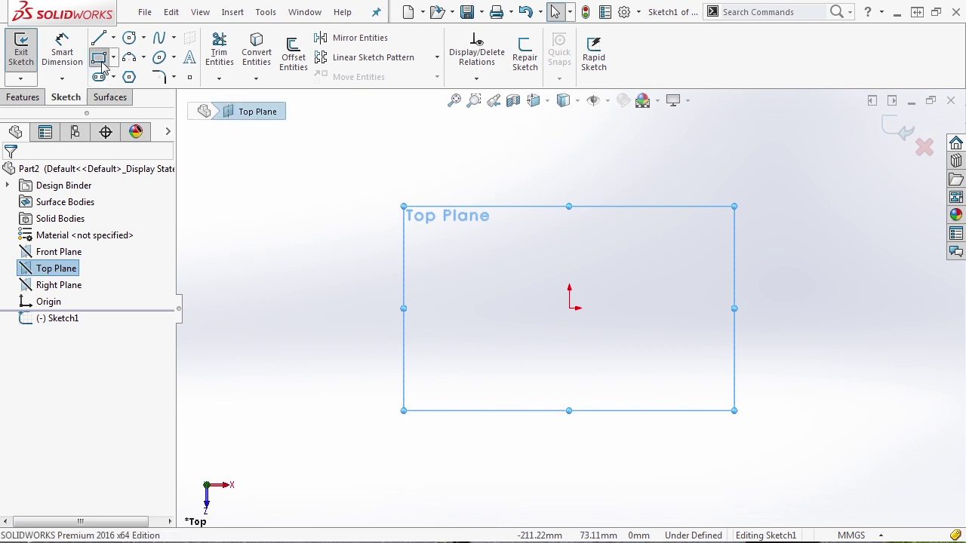
click(69, 230)
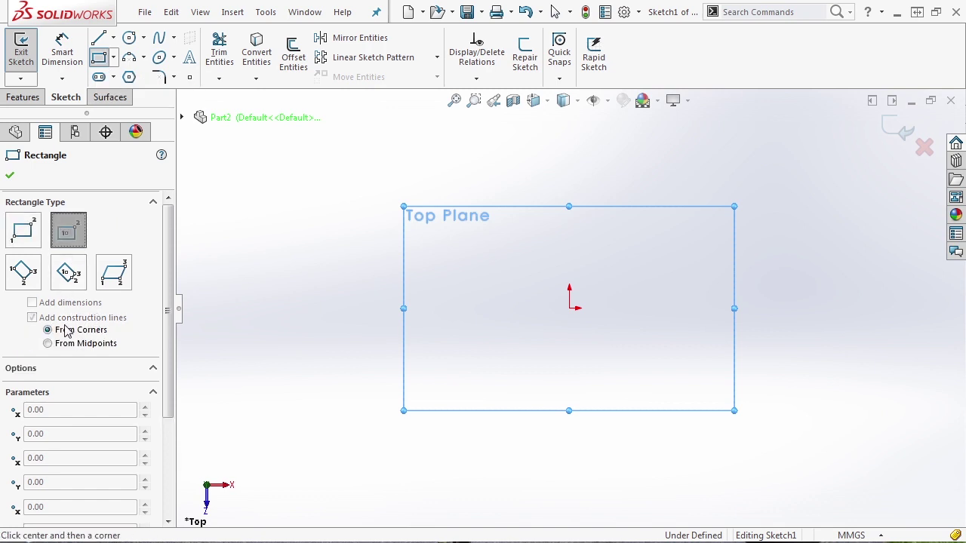
click(569, 308)
click(688, 216)
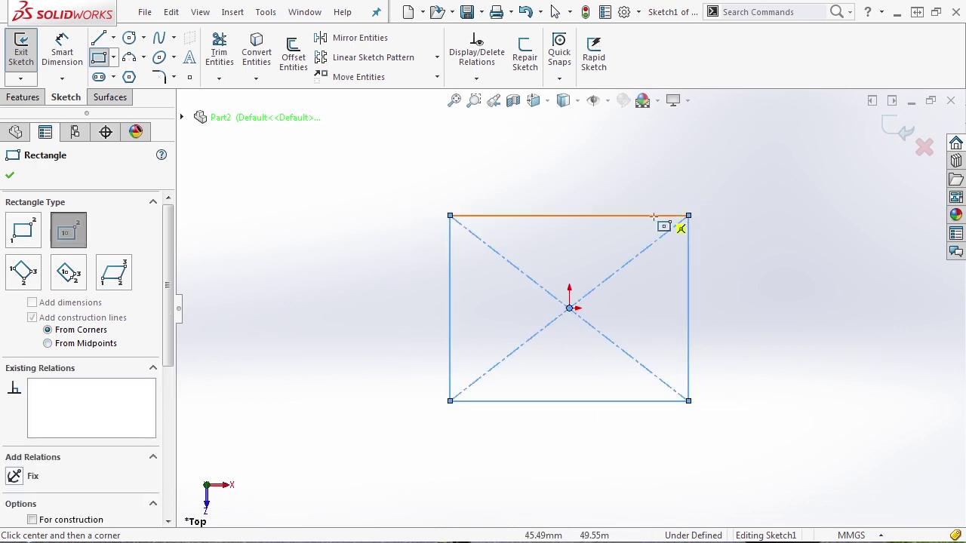
- Dimension the rectangle to 125 mm wide and 100 mm high
click(99, 58)
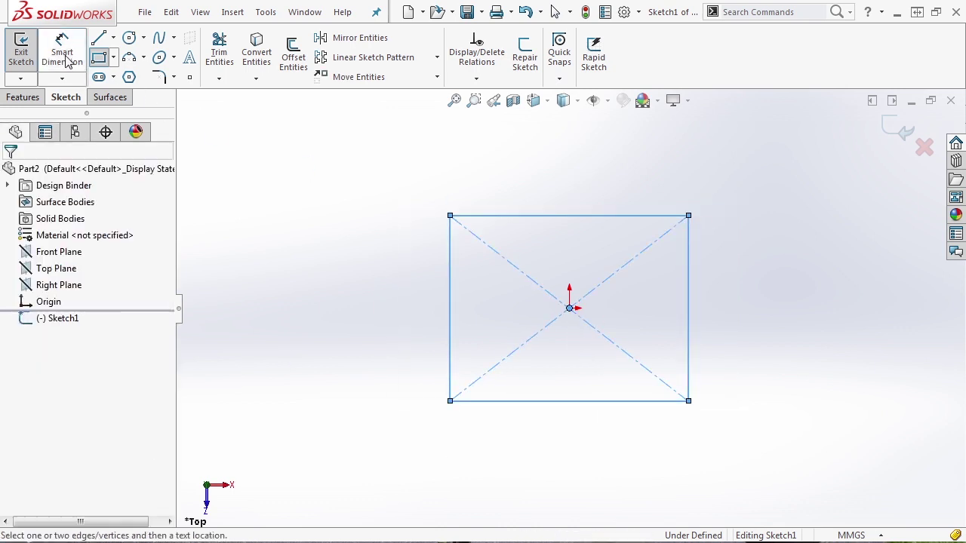
click(483, 217)
click(491, 186)
text(125)
key(Return)
click(450, 255)
click(405, 298)
text(100)
key(Return)
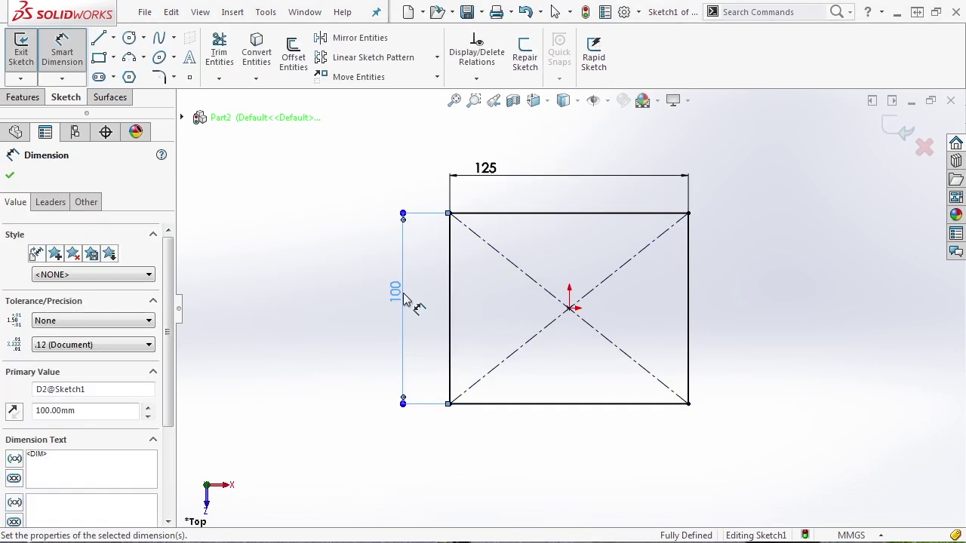
key(z)
key(Escape)
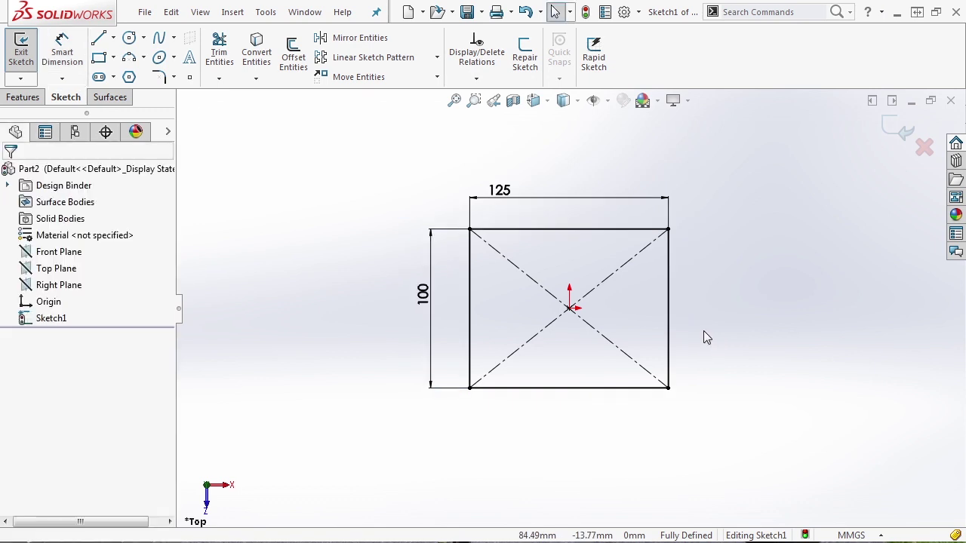
- Try to move all six rectangle lines with Move Entities, using From/To from the origin to a point to the right
click(436, 77)
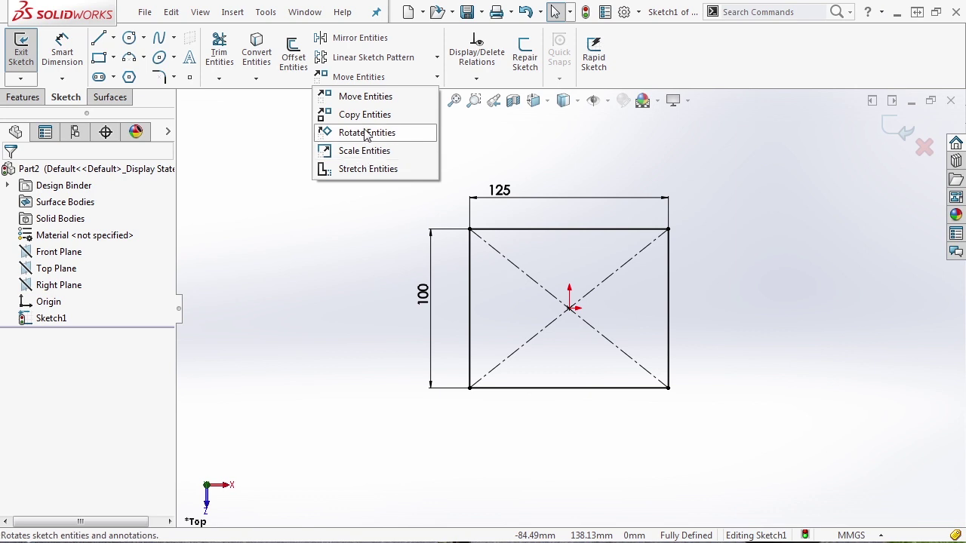
click(357, 97)
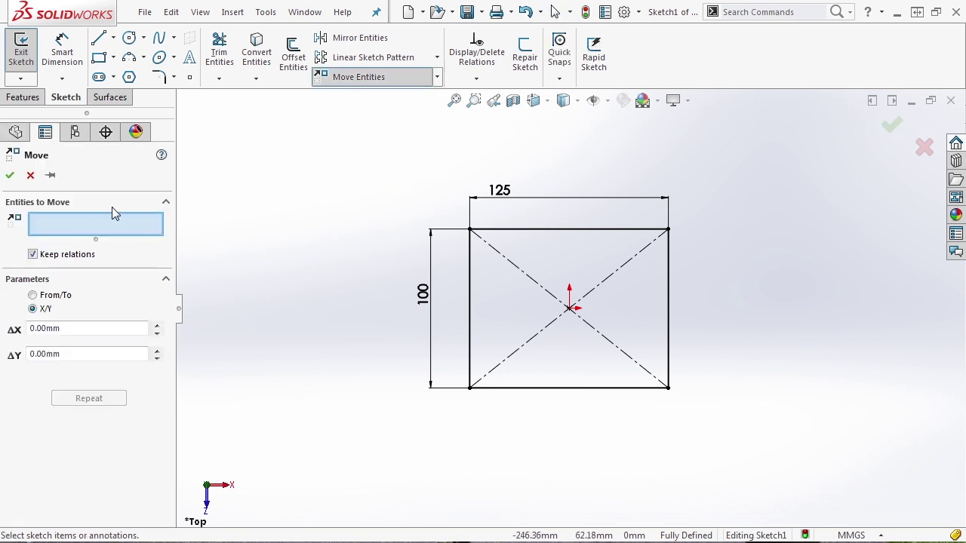
click(487, 230)
click(528, 276)
click(618, 268)
click(469, 294)
click(543, 389)
click(669, 339)
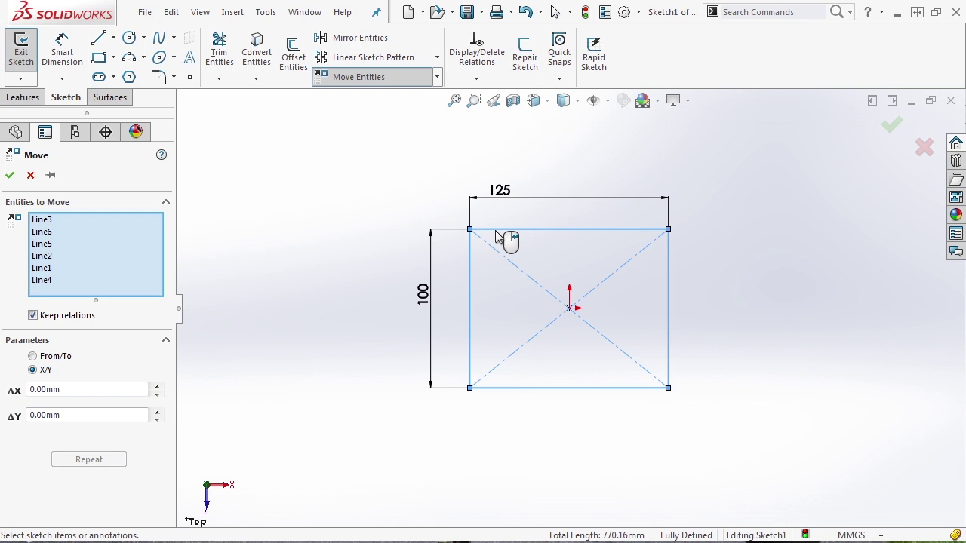
click(33, 357)
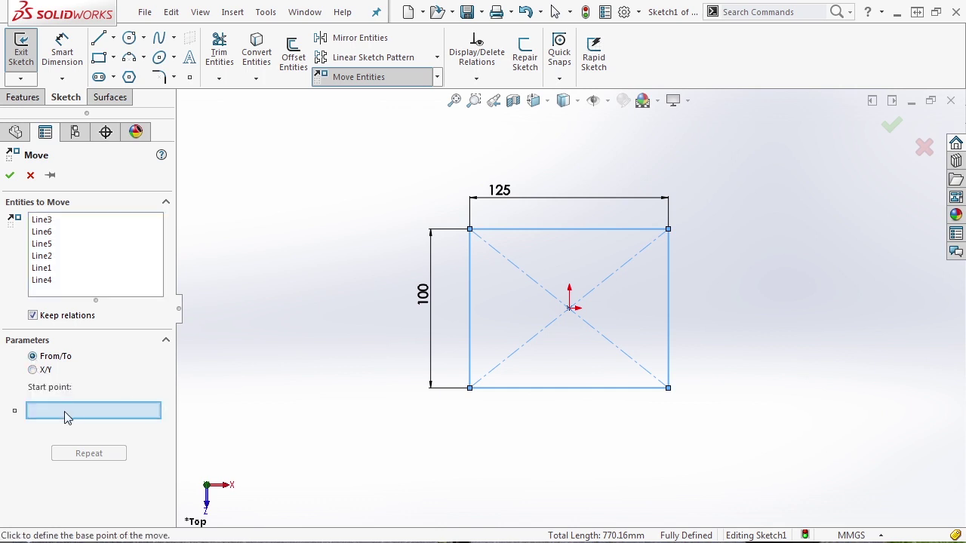
click(570, 309)
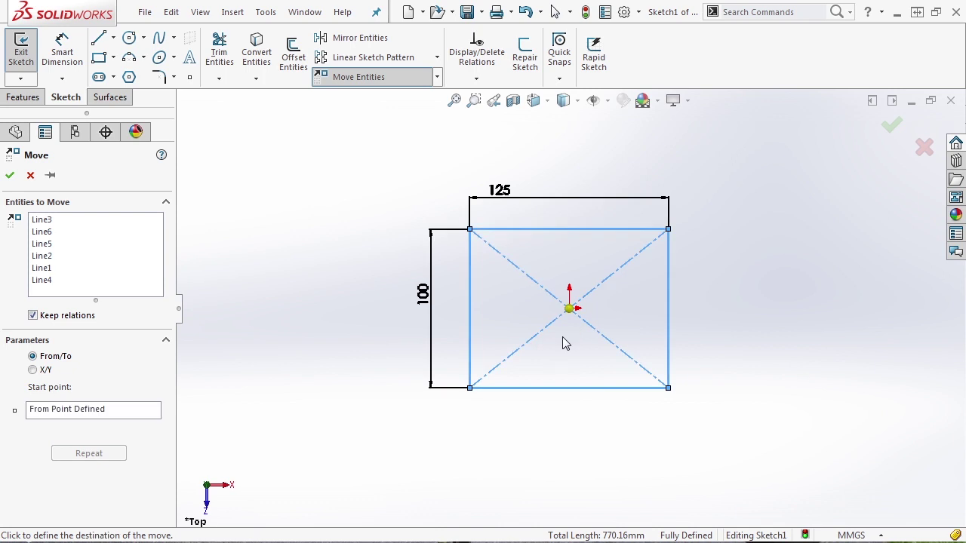
scroll(568, 326, up, 3)
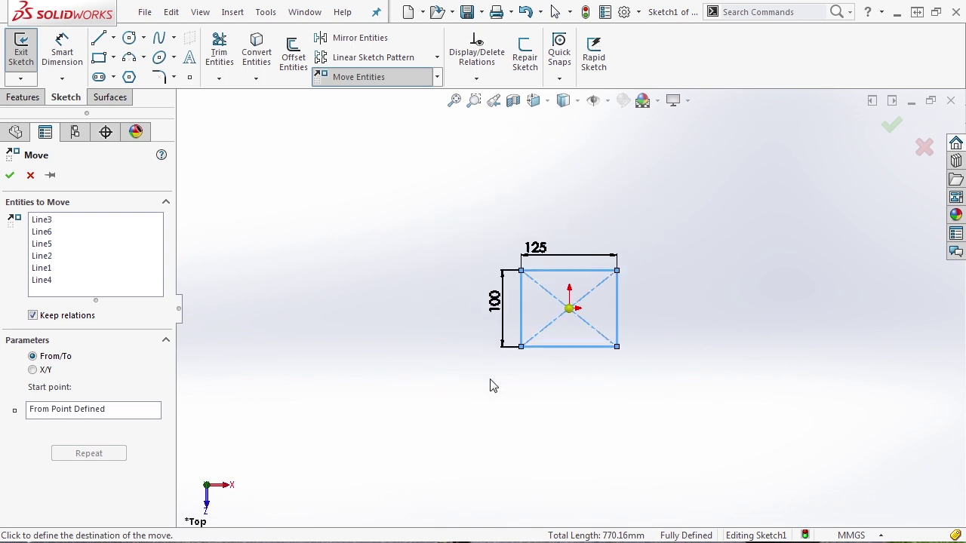
click(757, 278)
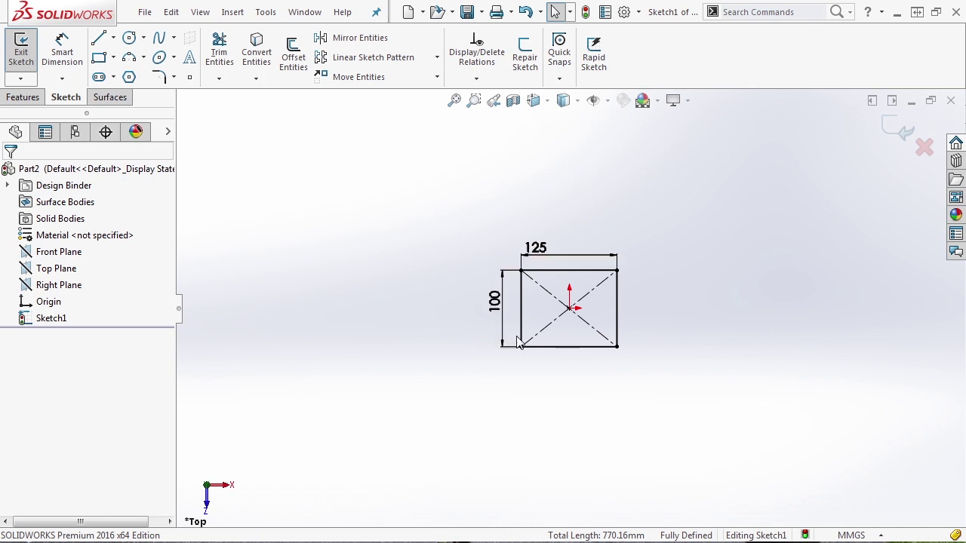
- Try to move the whole rectangle, including its centre point, by X/Y offsets of 50 mm and 150 mm, repeat it, and cancel
click(377, 78)
drag(719, 374, 422, 207)
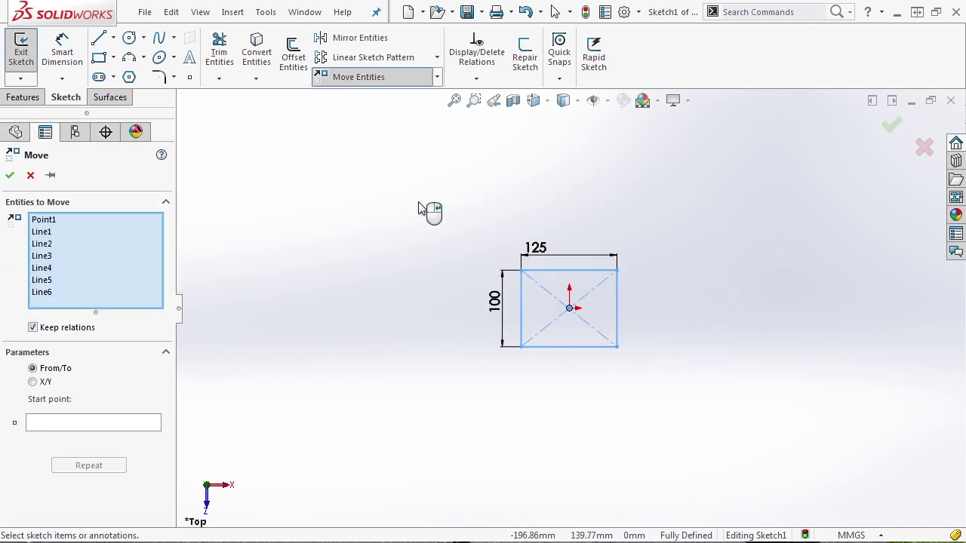
click(33, 383)
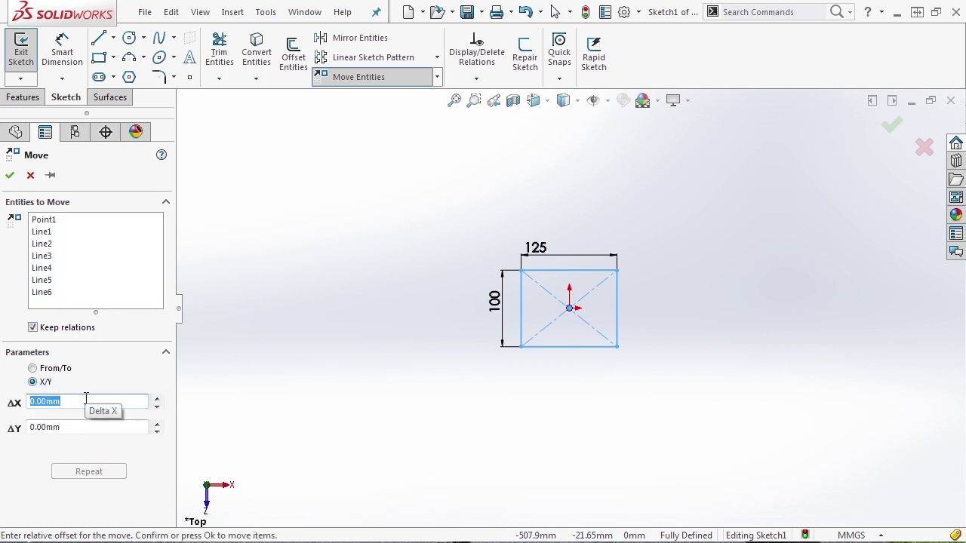
text(50)
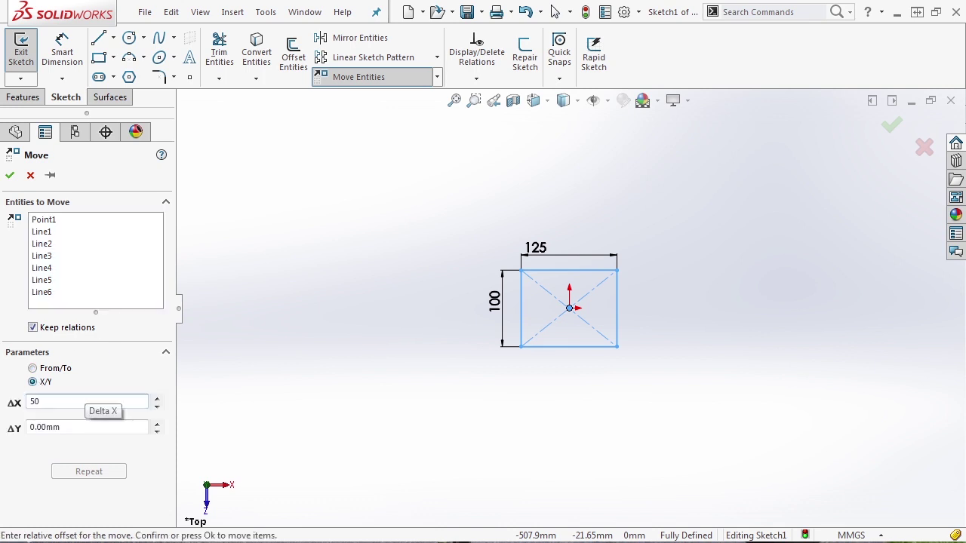
click(87, 427)
text(150)
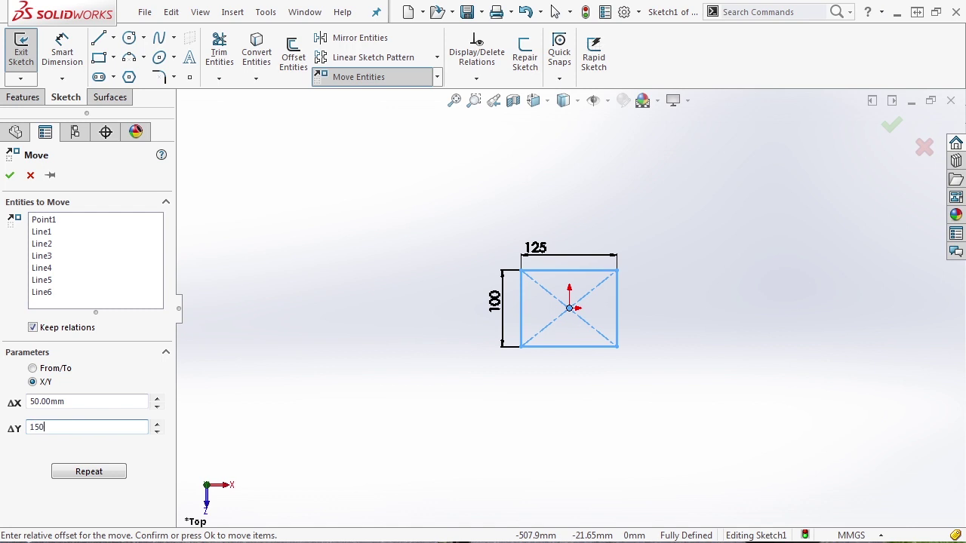
click(113, 472)
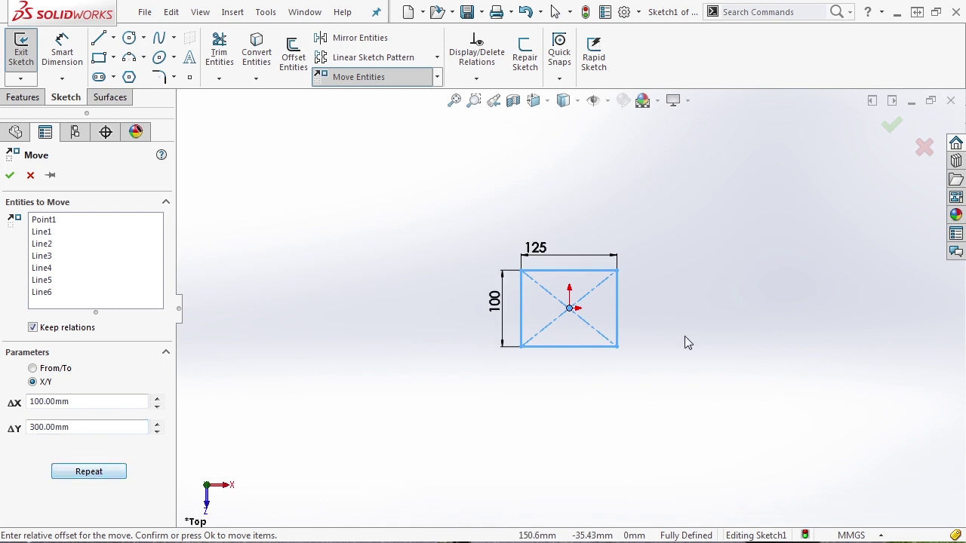
click(30, 175)
- Remove the coincident relations tying both diagonals to the origin and shift the rectangle slightly up and left by its upper-right corner
scroll(614, 302, down, 3)
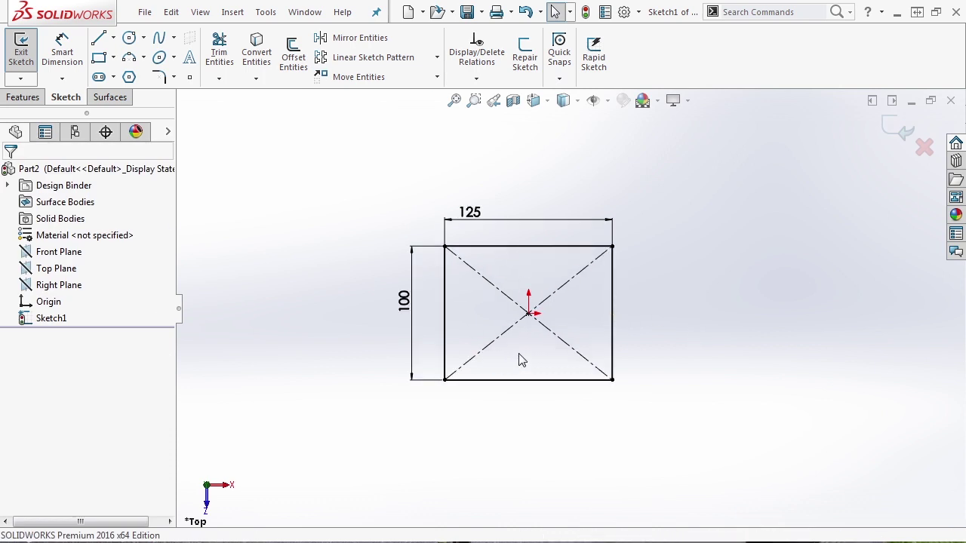
click(556, 297)
scroll(535, 320, down, 2)
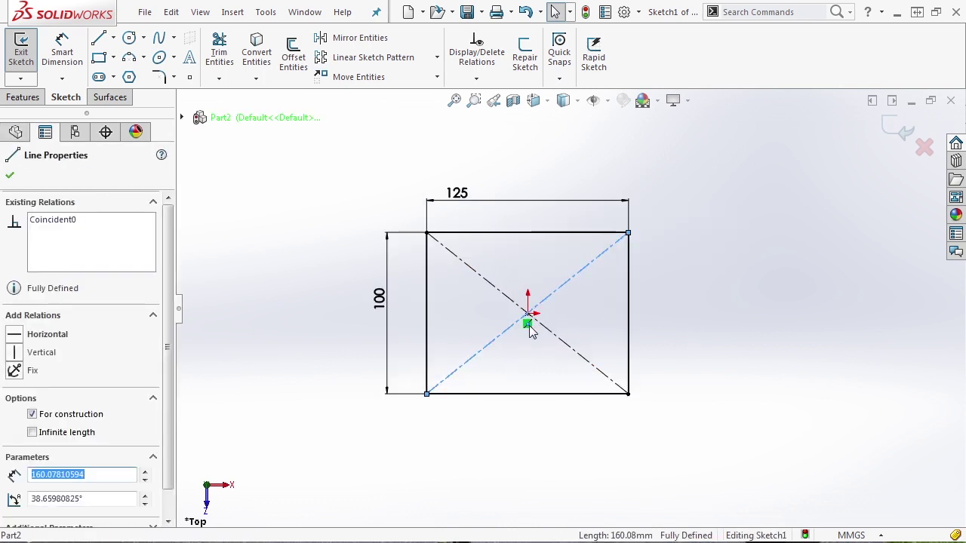
key(Escape)
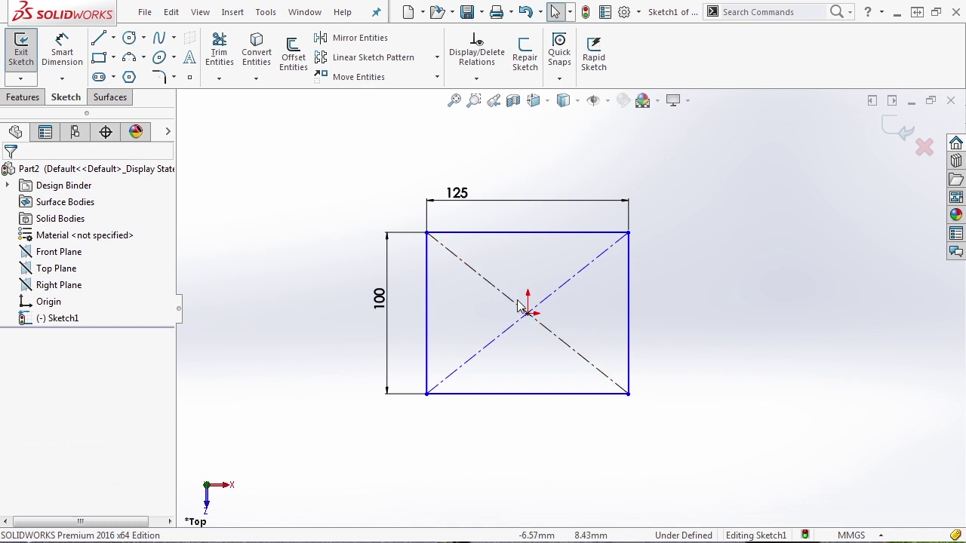
click(516, 324)
key(Escape)
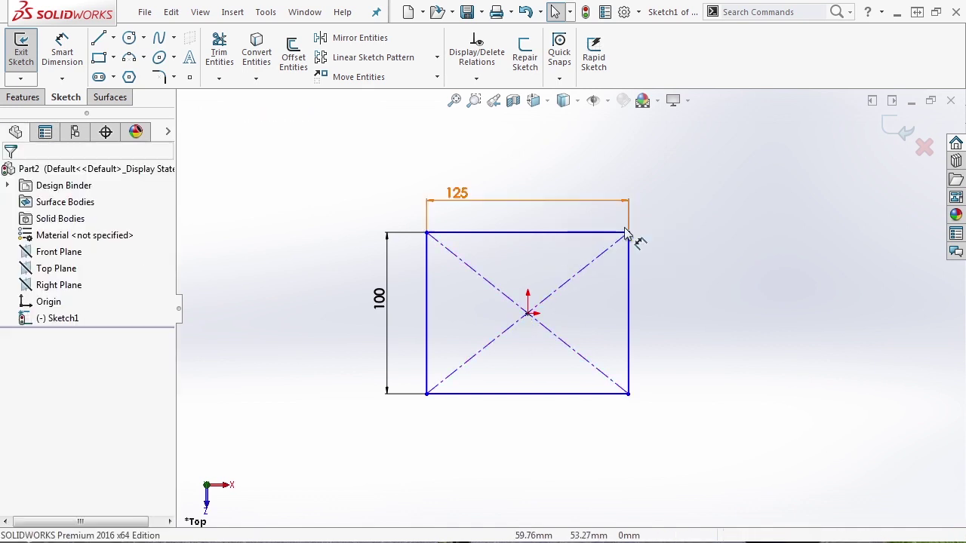
mouse_move(628, 232)
mouse_down()
mouse_move(624, 167)
mouse_move(709, 213)
mouse_move(578, 272)
mouse_move(690, 207)
mouse_move(688, 196)
mouse_move(578, 236)
mouse_move(682, 258)
mouse_move(609, 285)
mouse_move(619, 217)
mouse_up()
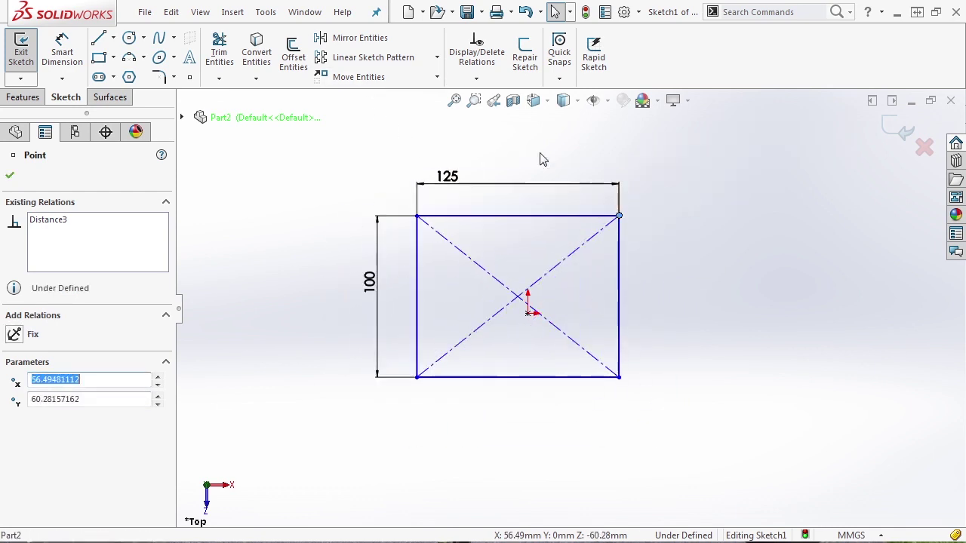
click(531, 158)
- Move the six rectangle lines, without the origin point, by ΔX 100 mm and ΔY 150 mm, keeping relations
click(378, 78)
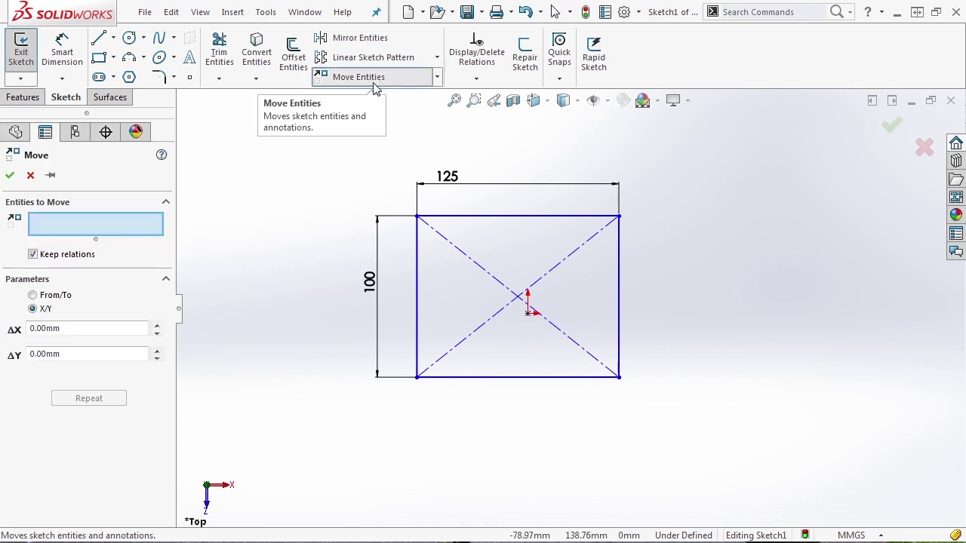
drag(727, 424, 349, 166)
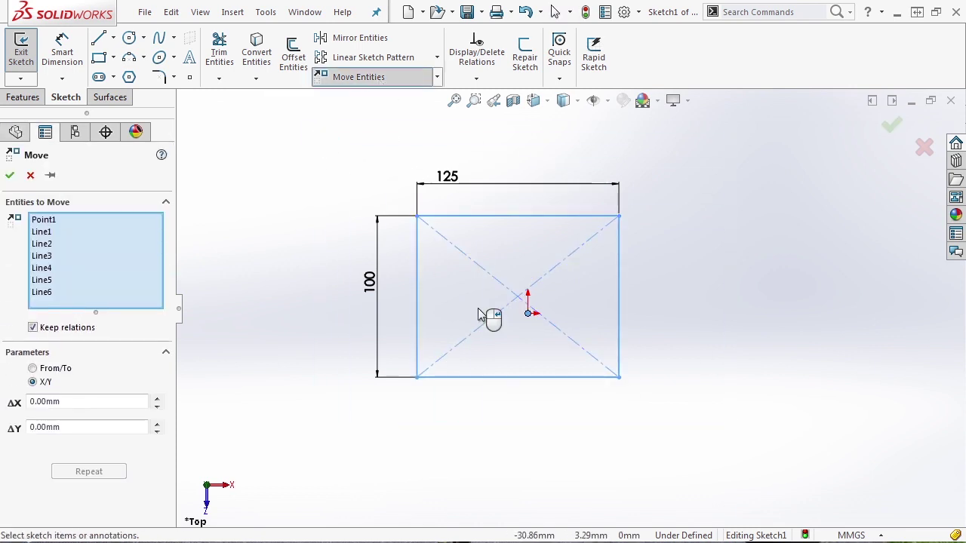
click(528, 316)
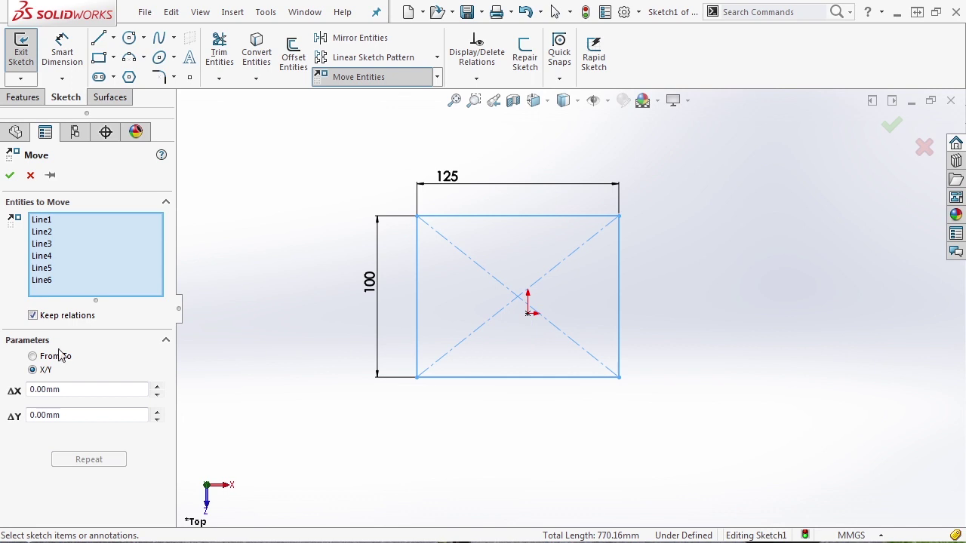
double_click(81, 389)
text(100)
key(Return)
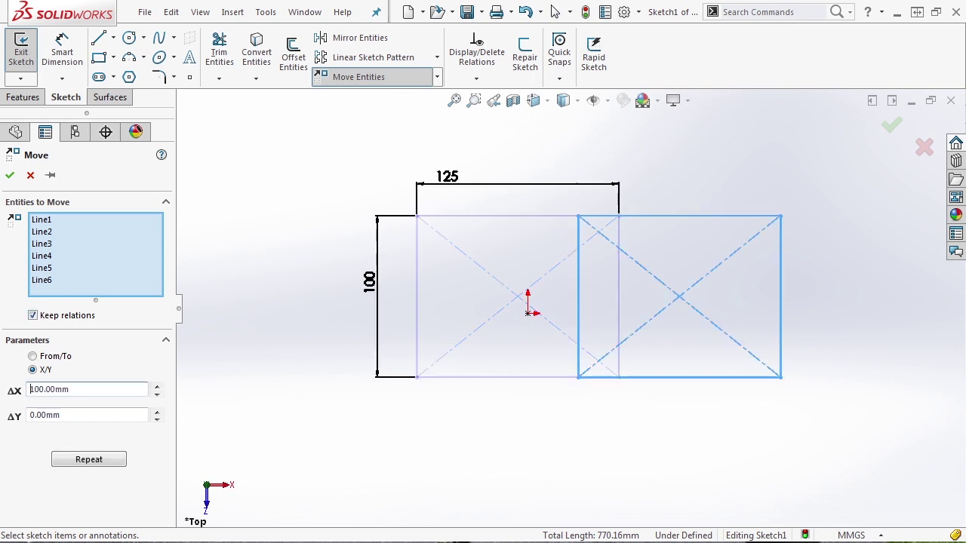
double_click(71, 416)
text(150)
key(Return)
scroll(524, 439, up, 6)
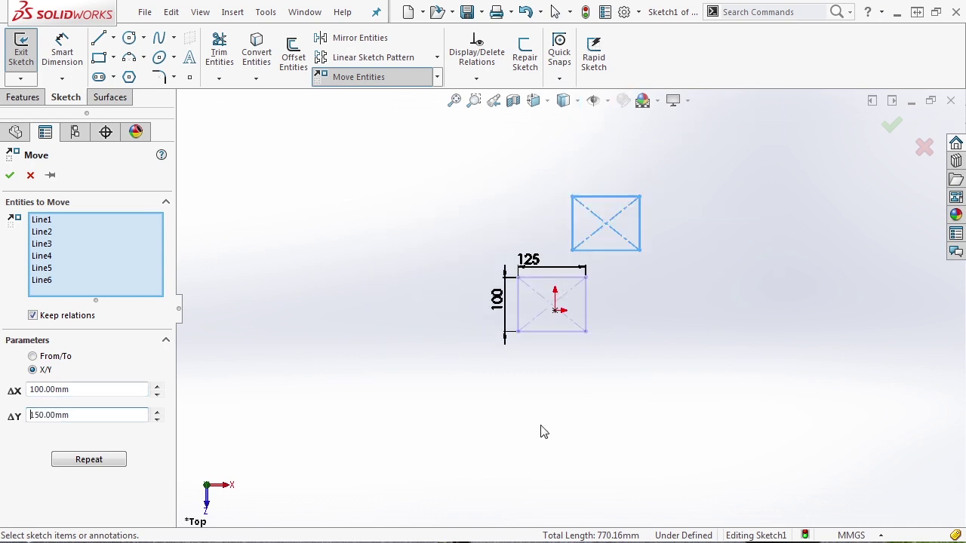
scroll(660, 267, down, 1)
click(10, 174)
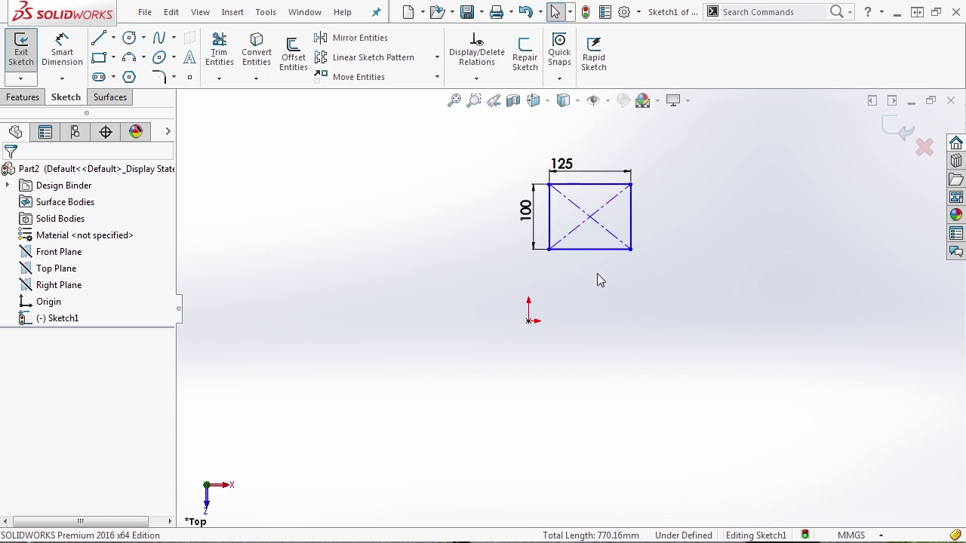
scroll(597, 276, down, 1)
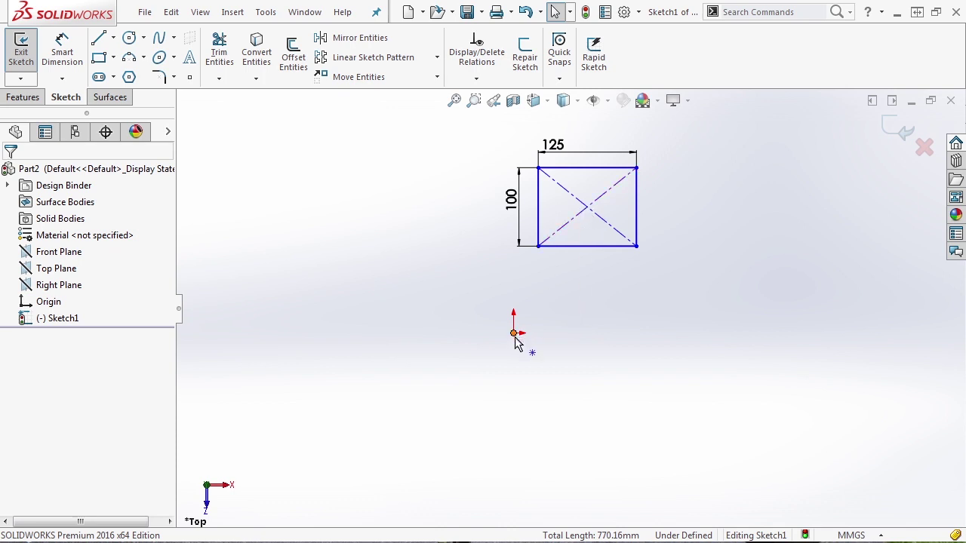
- Undo the rectangle's move, the corner shift and the relation removal
key(ctrl+z)
key(ctrl+z)
key(ctrl+z)
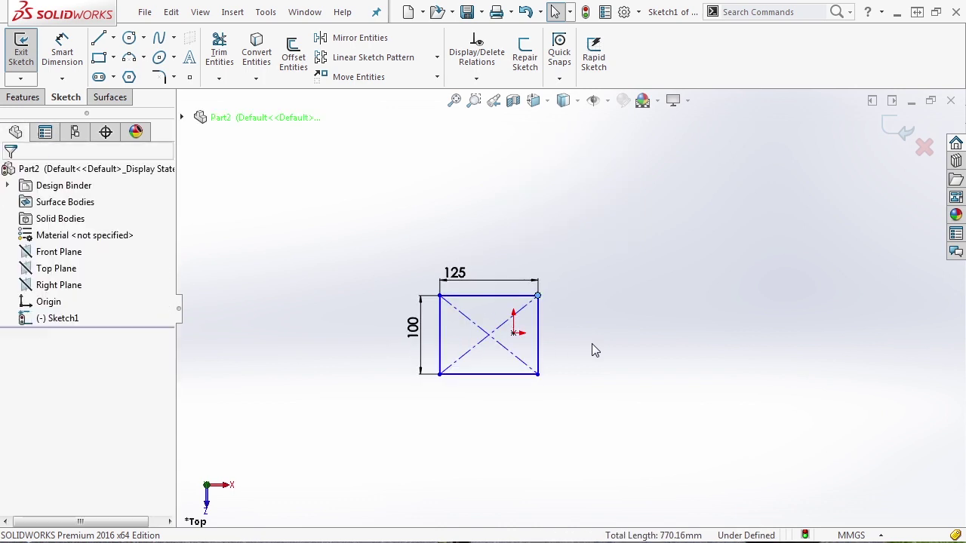
key(ctrl+z)
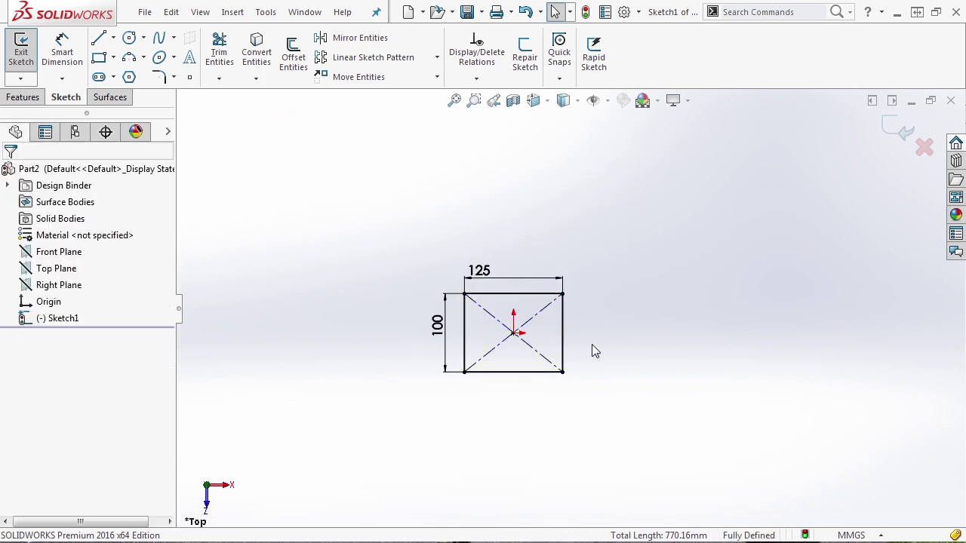
- Try to move the whole rectangle, including its centre point, by ΔX 100 mm and ΔY 150 mm without keeping relations
click(360, 78)
drag(637, 413, 359, 182)
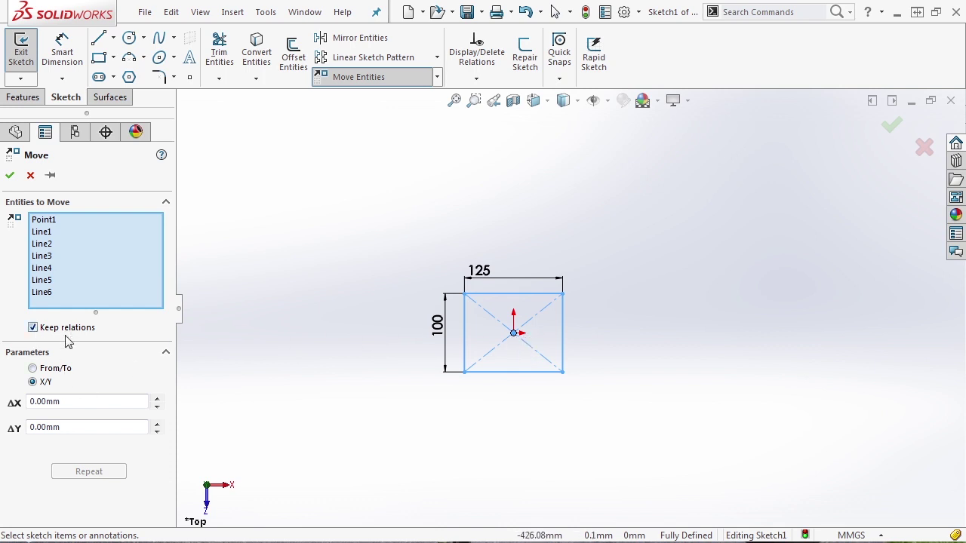
click(83, 401)
text(100)
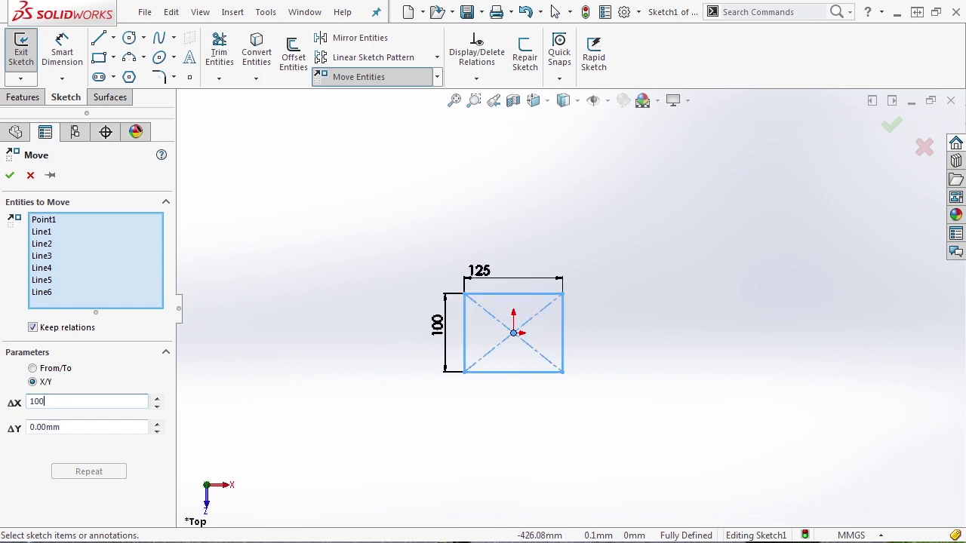
key(Tab)
text(150)
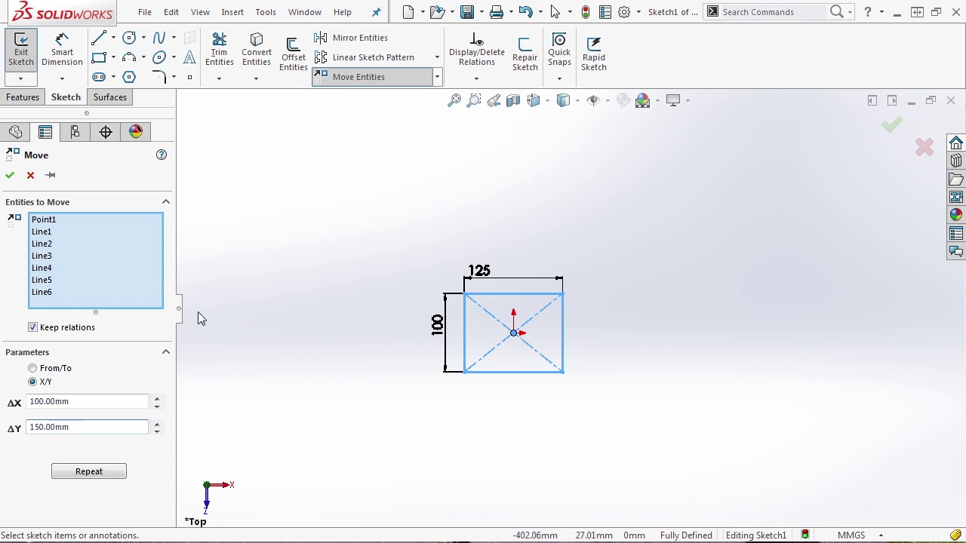
click(65, 330)
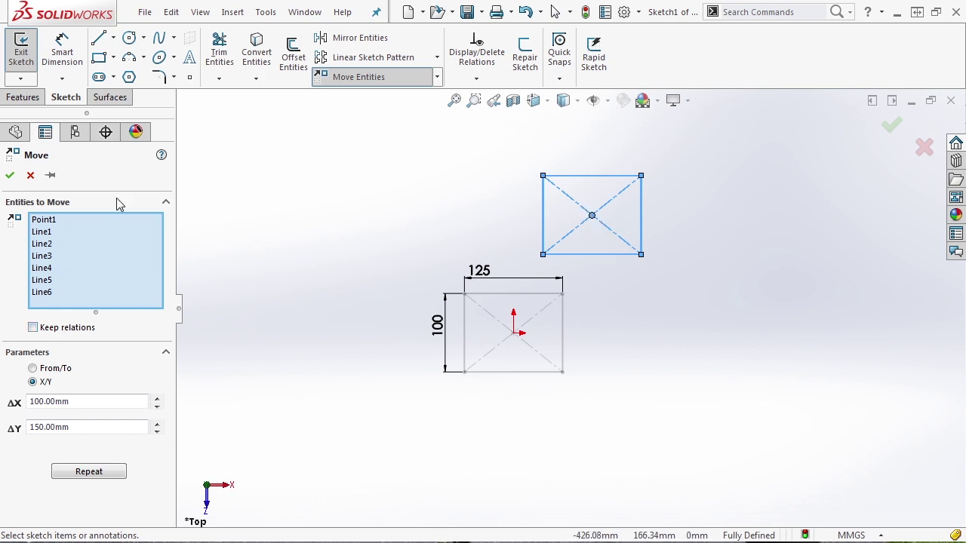
click(7, 174)
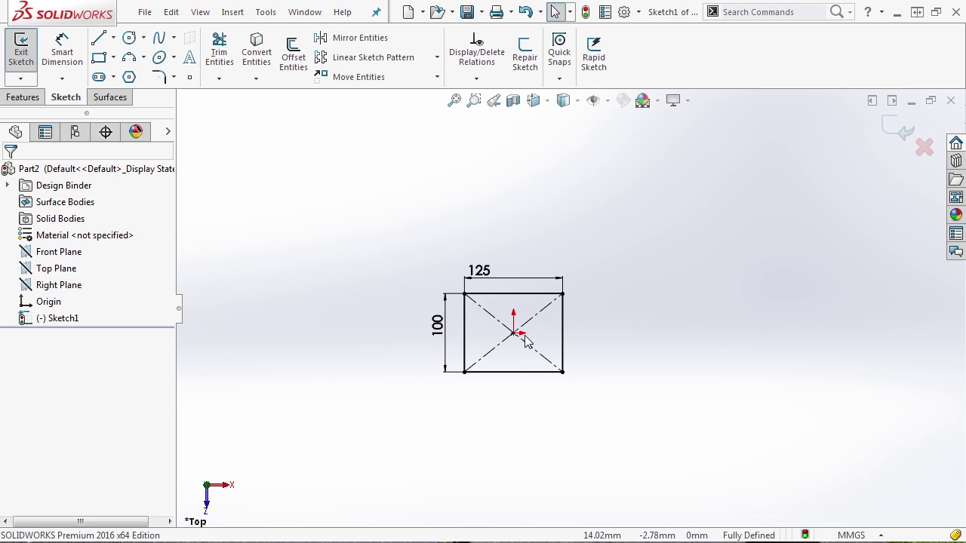
- Copy the whole rectangle, including its centre point, by ΔX 150 mm and ΔY 150 mm with relations kept
click(437, 77)
click(368, 119)
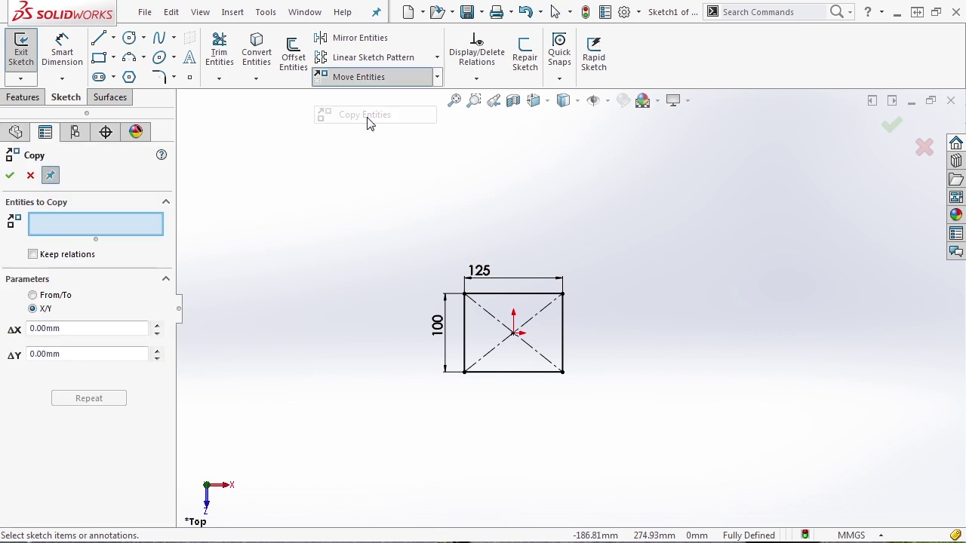
drag(684, 404, 371, 226)
click(33, 327)
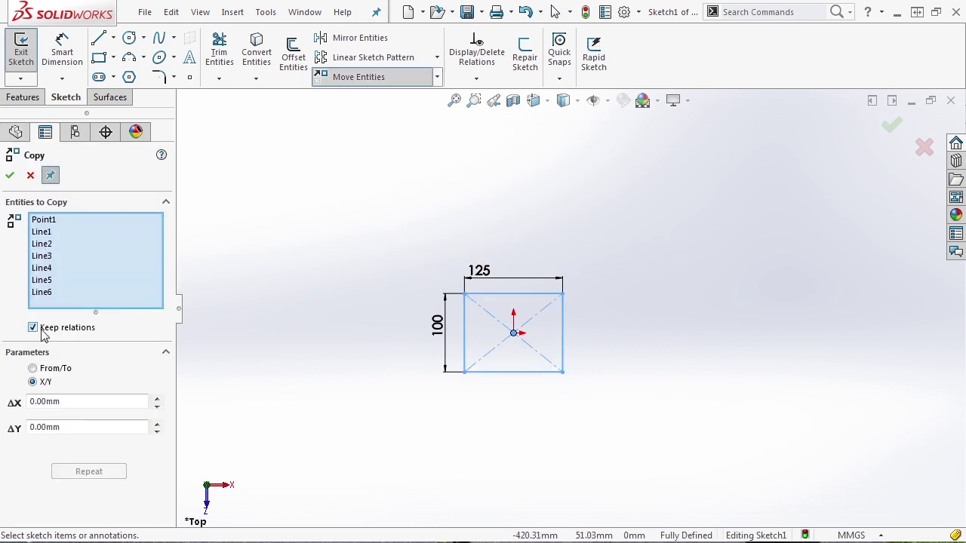
click(60, 402)
drag(60, 401, 29, 401)
text(150)
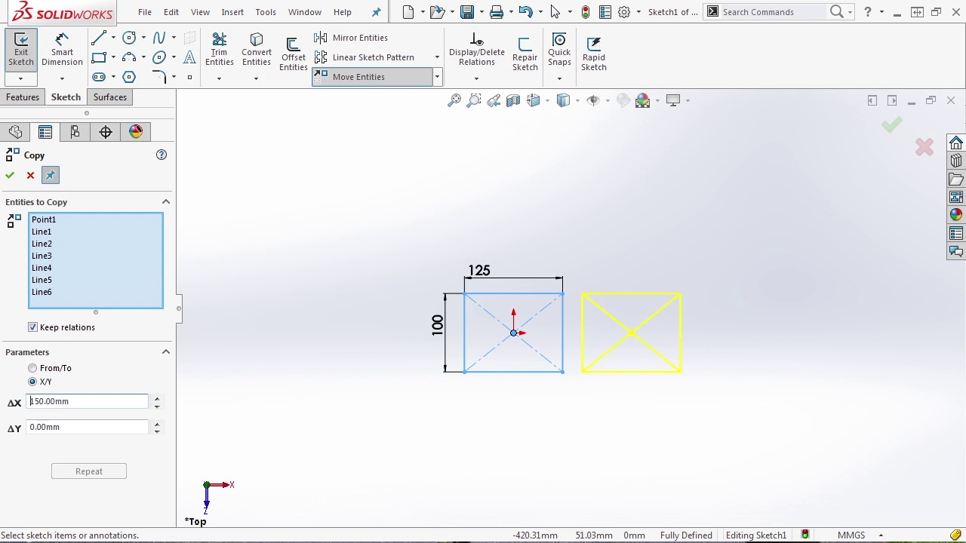
key(Return)
text(150)
key(Return)
click(10, 175)
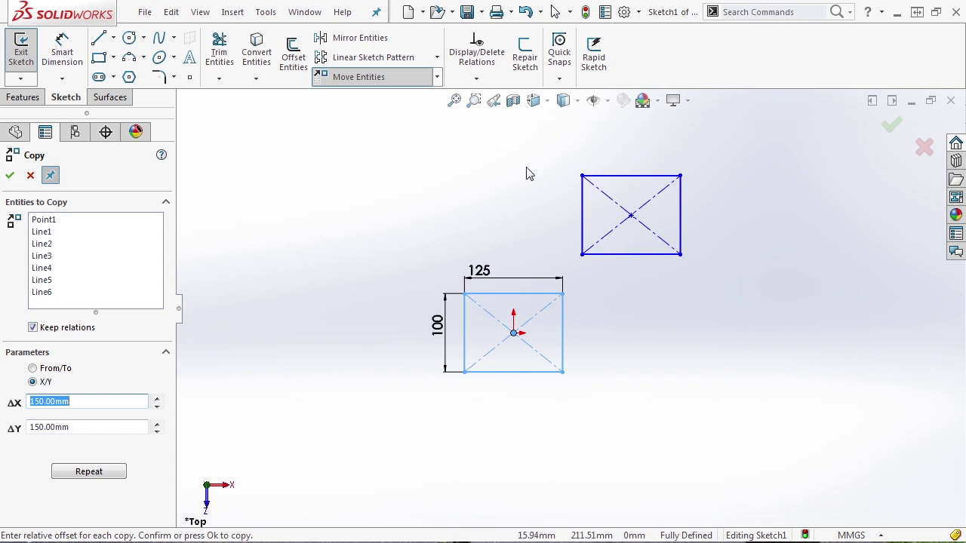
click(11, 176)
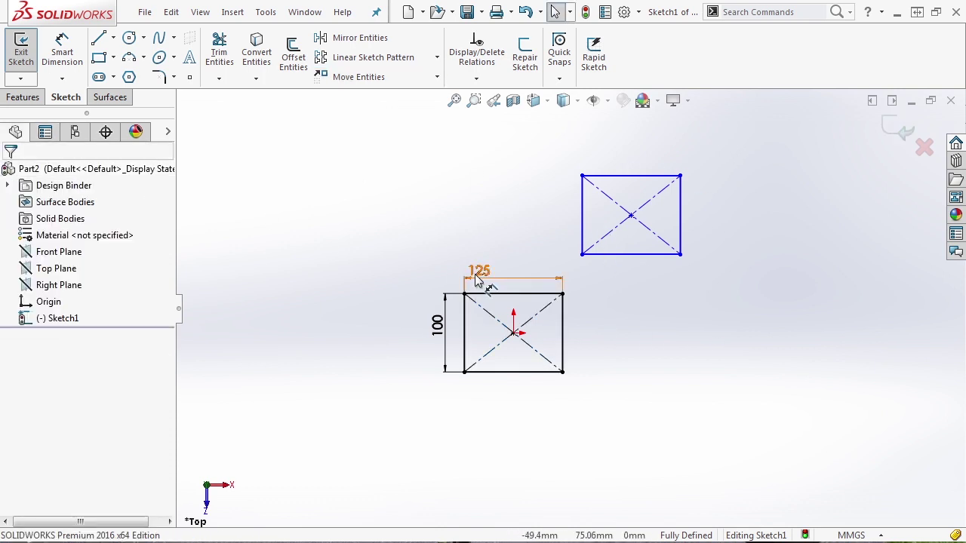
- Reposition the original rectangle's width dimension higher above its top edge and shift its height dimension slightly
drag(470, 278, 469, 266)
drag(441, 324, 432, 330)
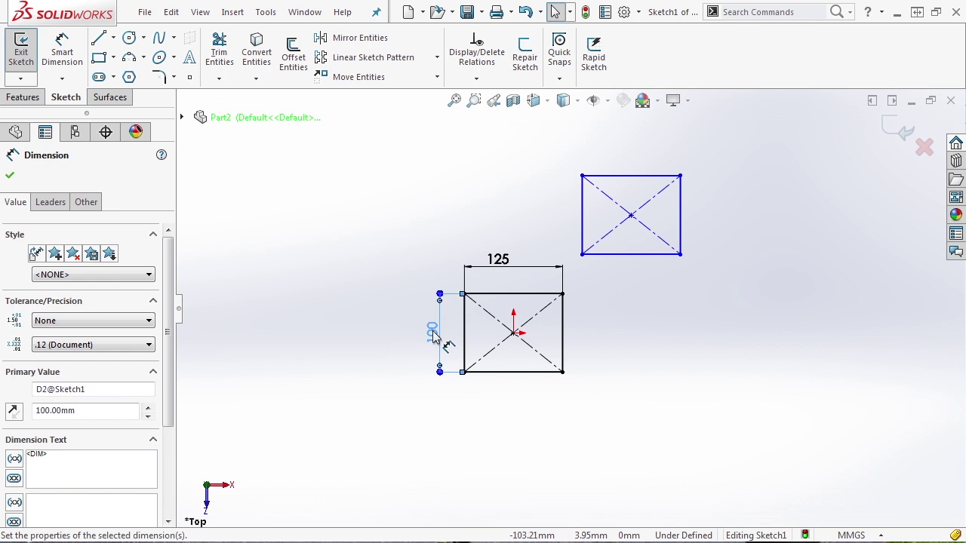
- Examine the relations on the left and bottom lines of the copied rectangle
click(582, 192)
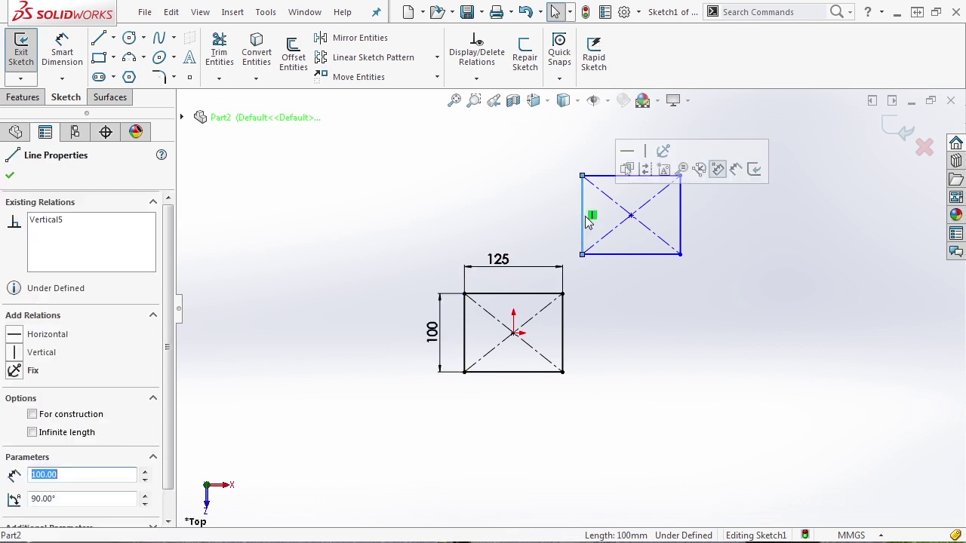
drag(565, 199, 582, 219)
click(644, 293)
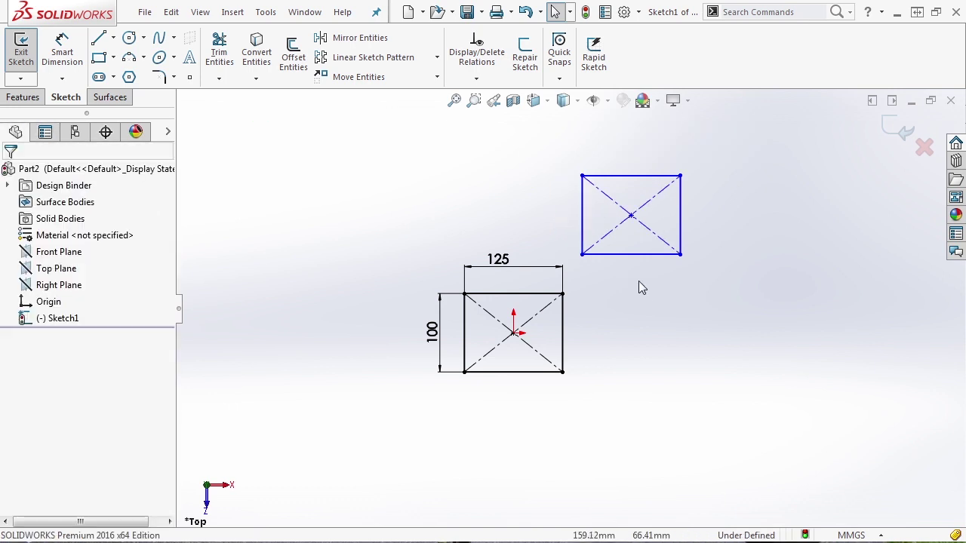
click(644, 257)
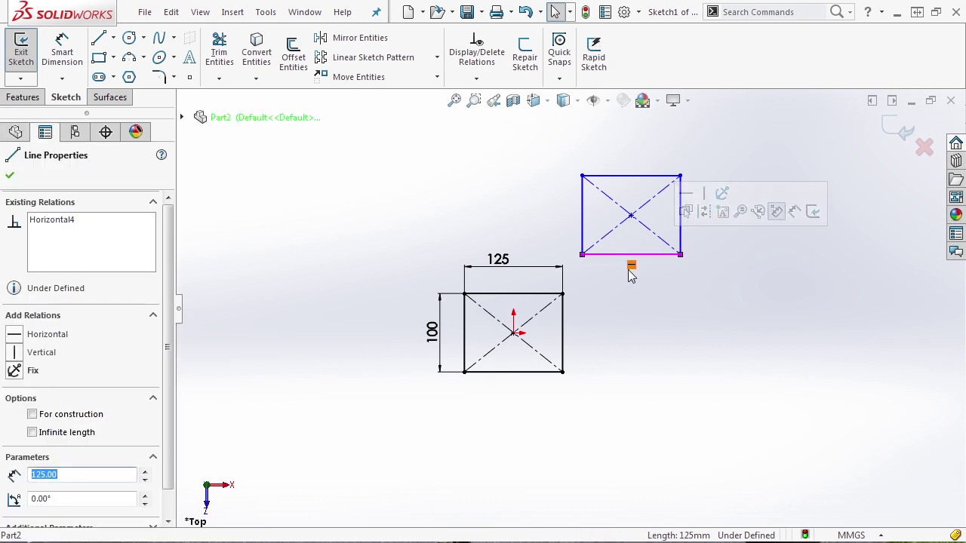
click(632, 267)
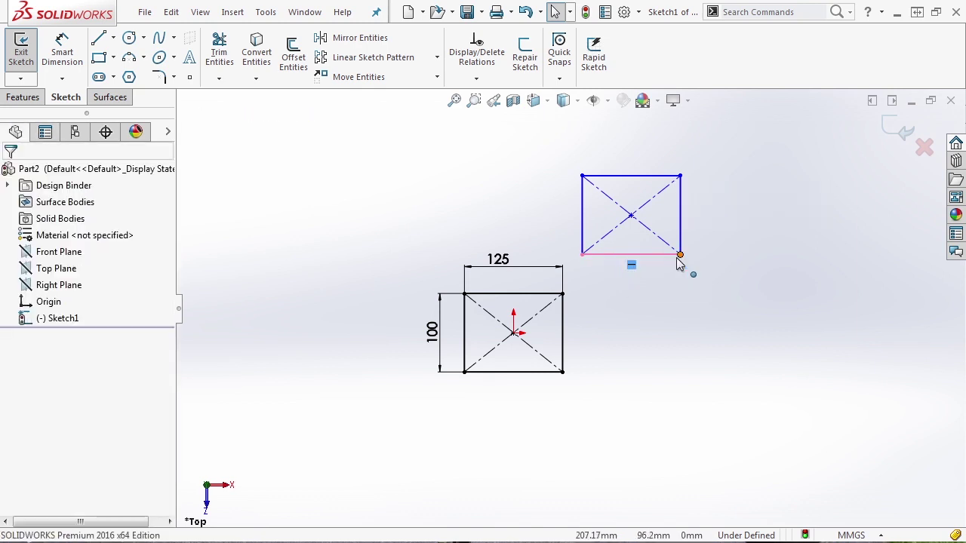
click(669, 280)
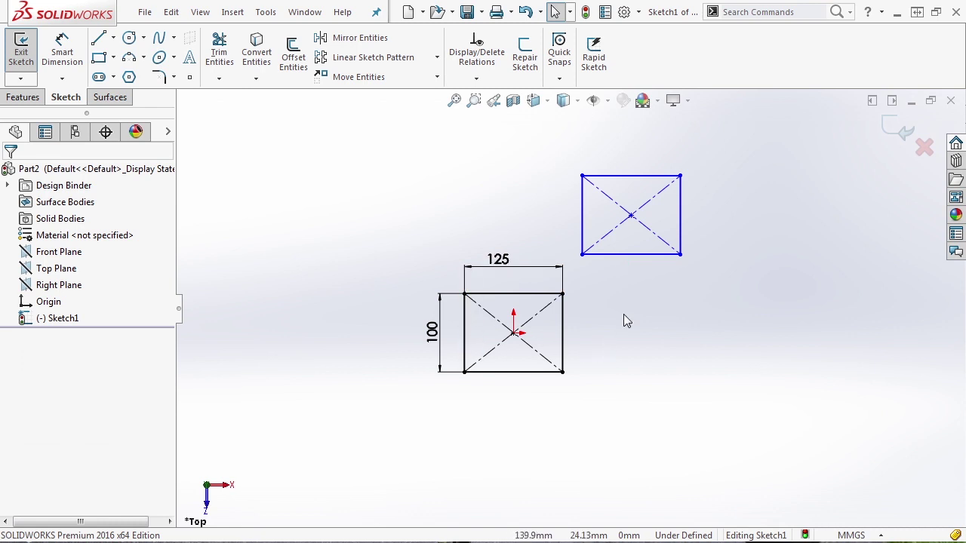
- Make the copied rectangle's top and left lines equal to the corresponding lines of the original rectangle
click(539, 295)
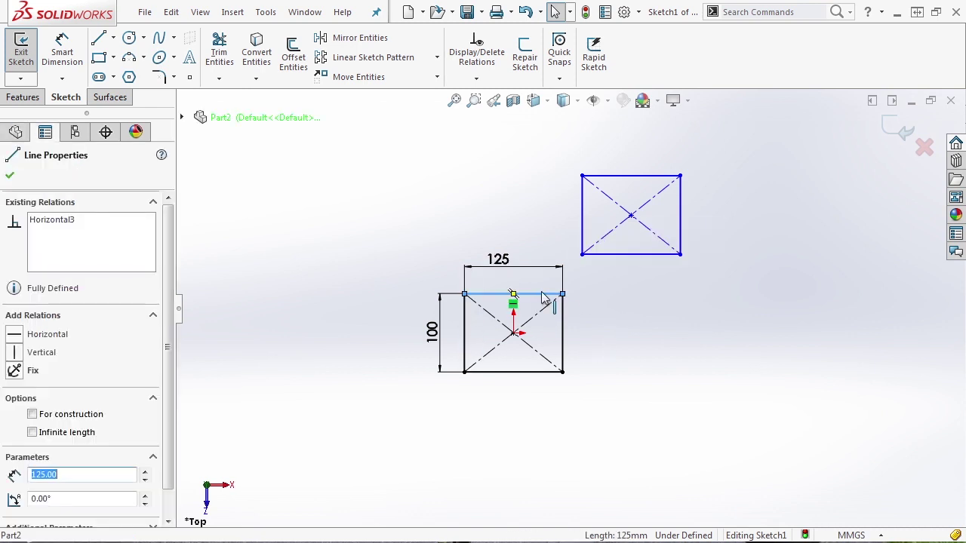
ctrl+click(625, 175)
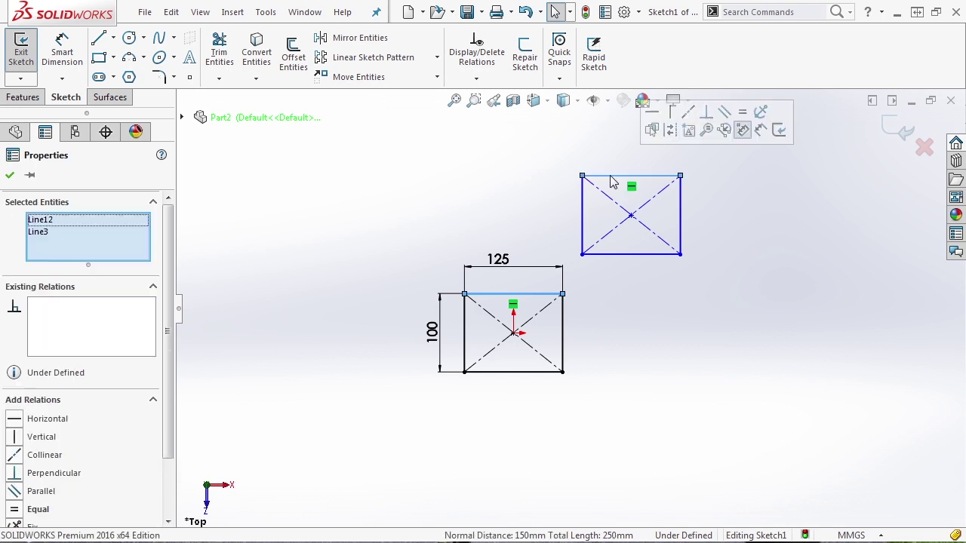
click(743, 130)
click(734, 244)
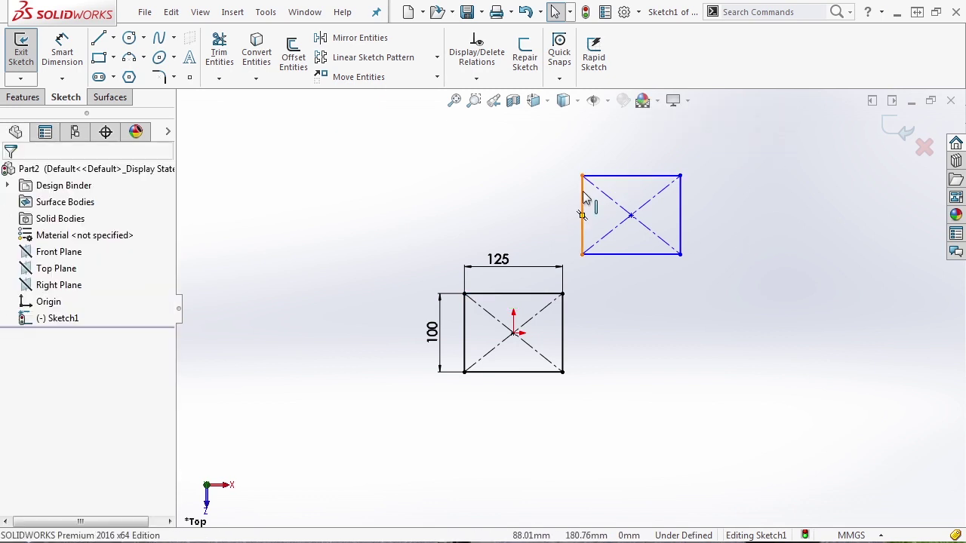
click(581, 215)
ctrl+click(464, 313)
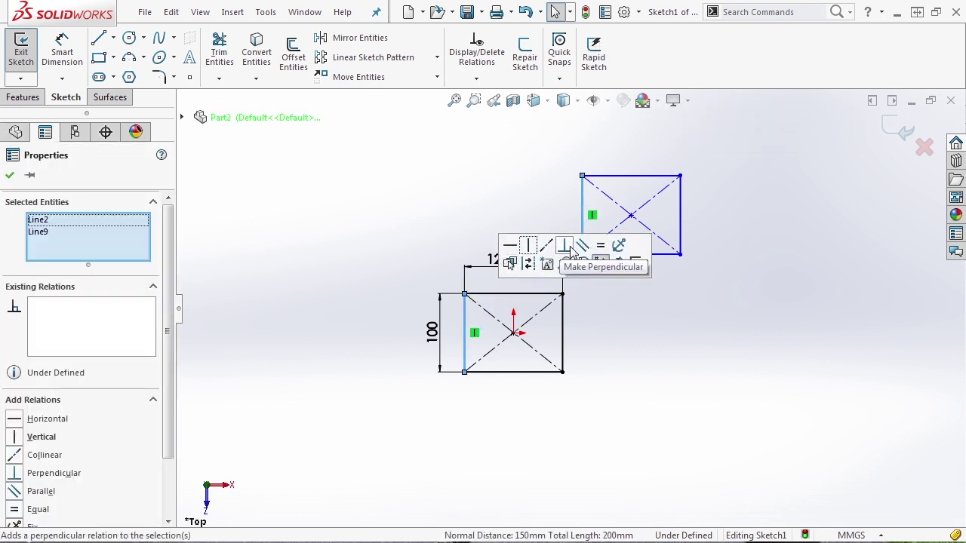
click(600, 248)
click(685, 308)
- Try shifting the copy by its upper-right corner, undo that, and set its centre point to X 150 and Y 150
mouse_move(680, 177)
mouse_down()
mouse_move(775, 198)
mouse_move(681, 157)
mouse_move(642, 155)
mouse_move(682, 170)
mouse_up()
key(ctrl+z)
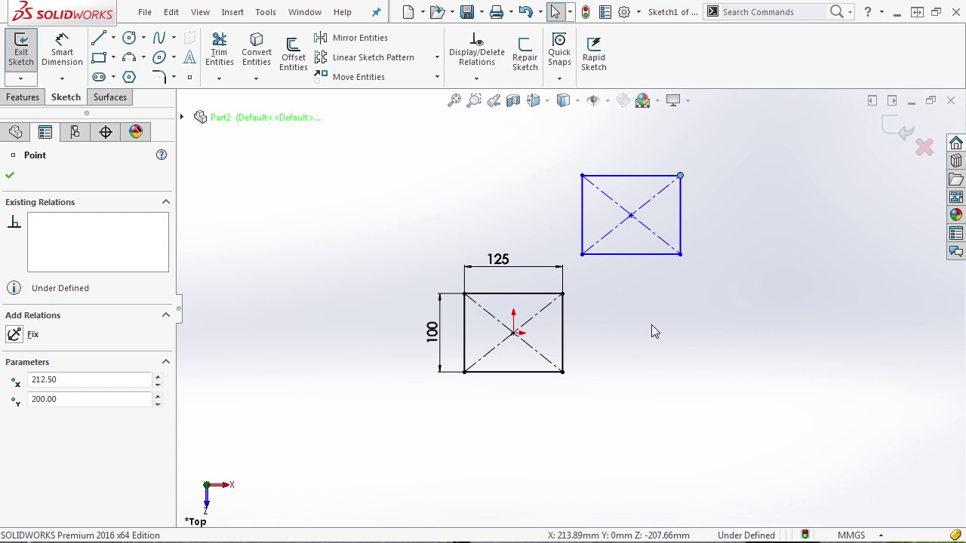
drag(646, 237, 634, 257)
text(1503)
key(Tab)
text(150)
key(Return)
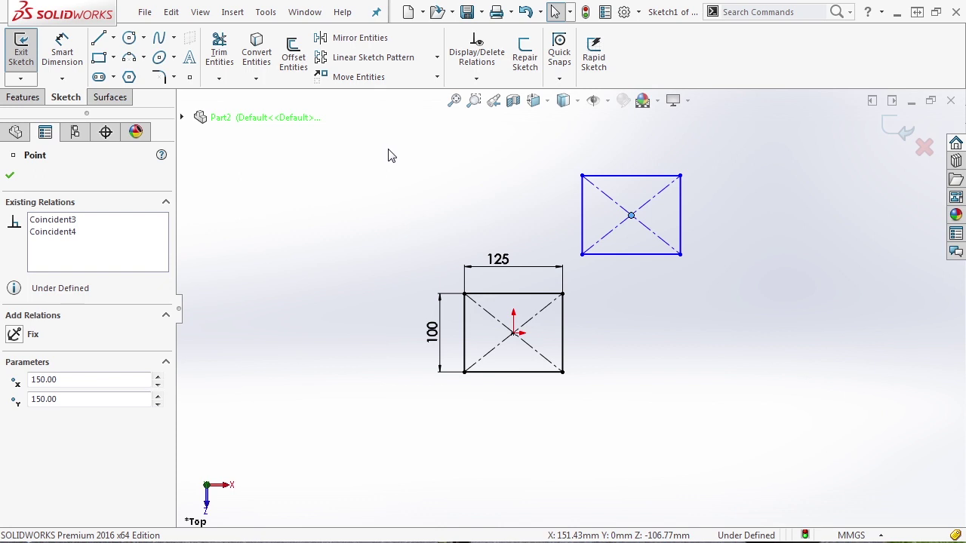
- Shift the copied rectangle by its centre point to about X 205 mm and Y 155 mm
drag(633, 217, 675, 211)
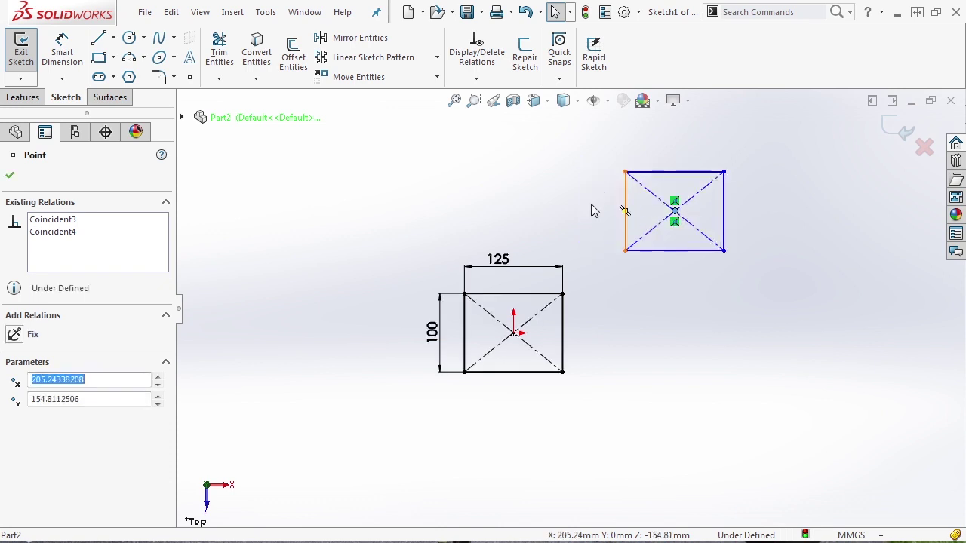
key(Escape)
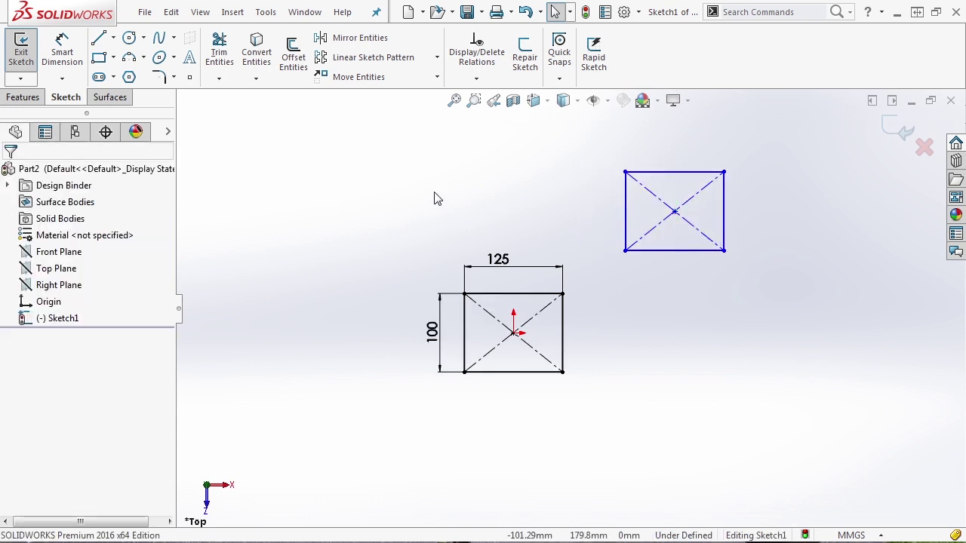
- Mirror the original rectangle with its centre point about the left line of the copied rectangle, keeping the original
click(361, 39)
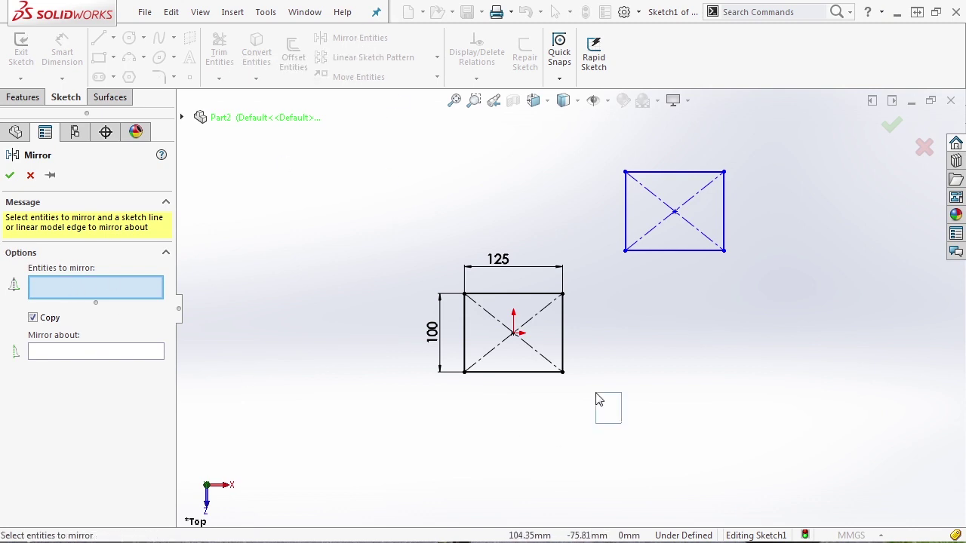
drag(621, 423, 370, 237)
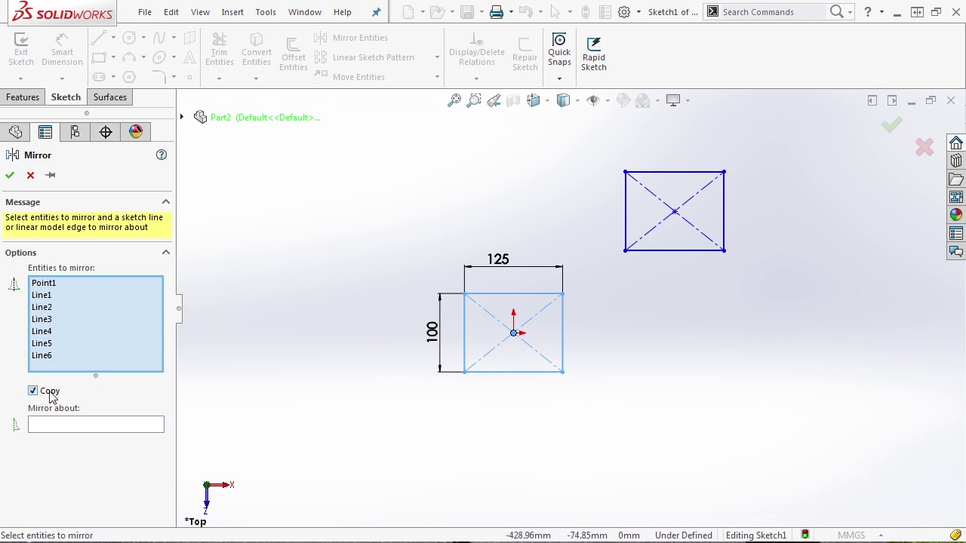
click(52, 425)
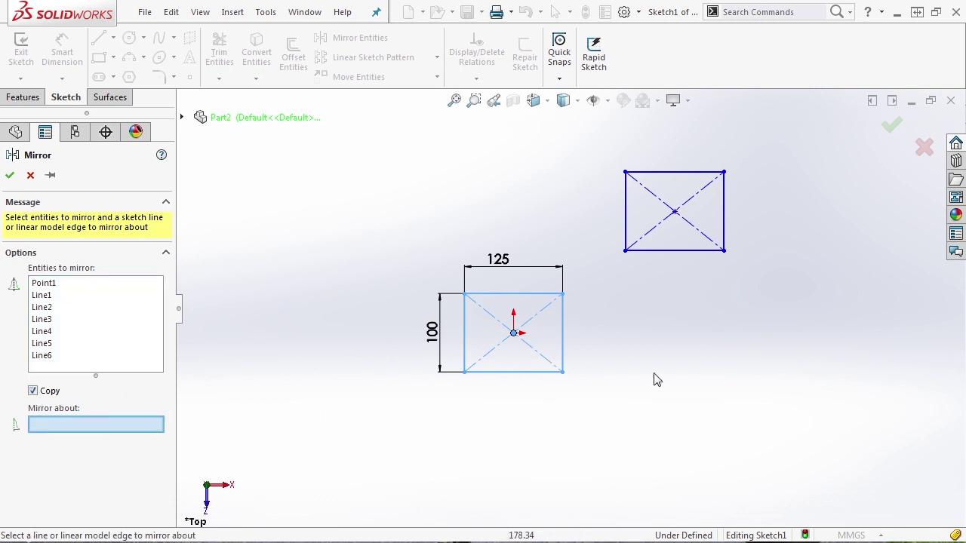
click(625, 207)
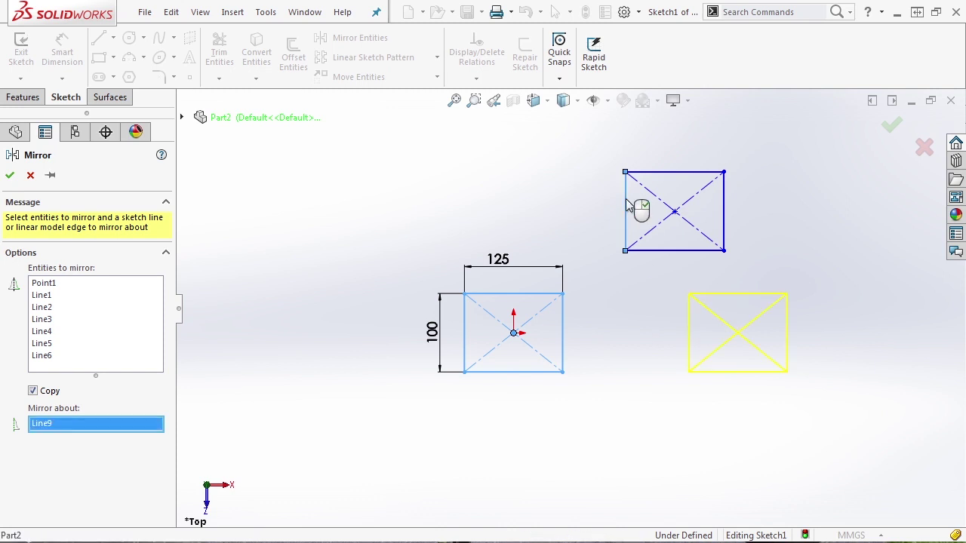
click(10, 175)
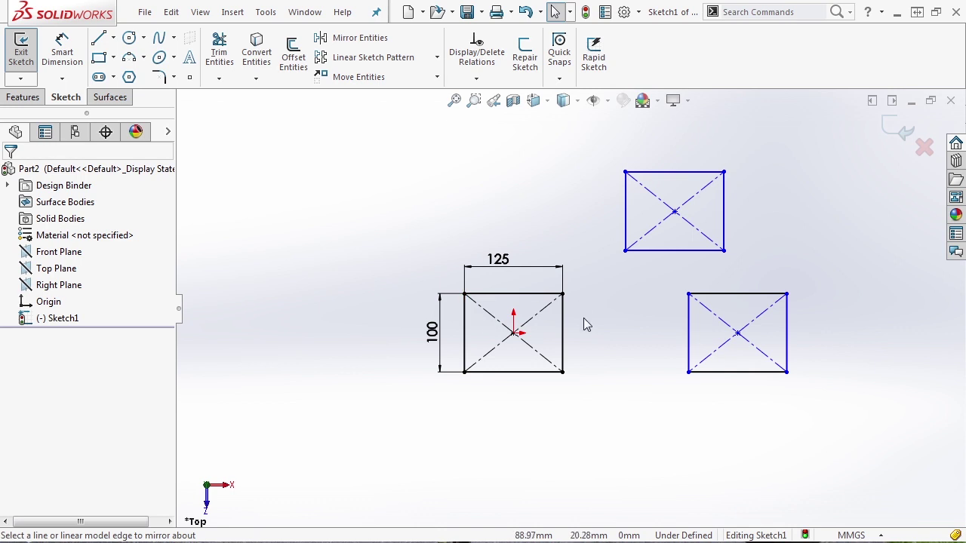
- Shift the upper rectangle by its upper-left corner to about Y 224 mm, and pull the mirrored rectangle farther right by its upper-left corner
click(625, 174)
drag(627, 177, 630, 157)
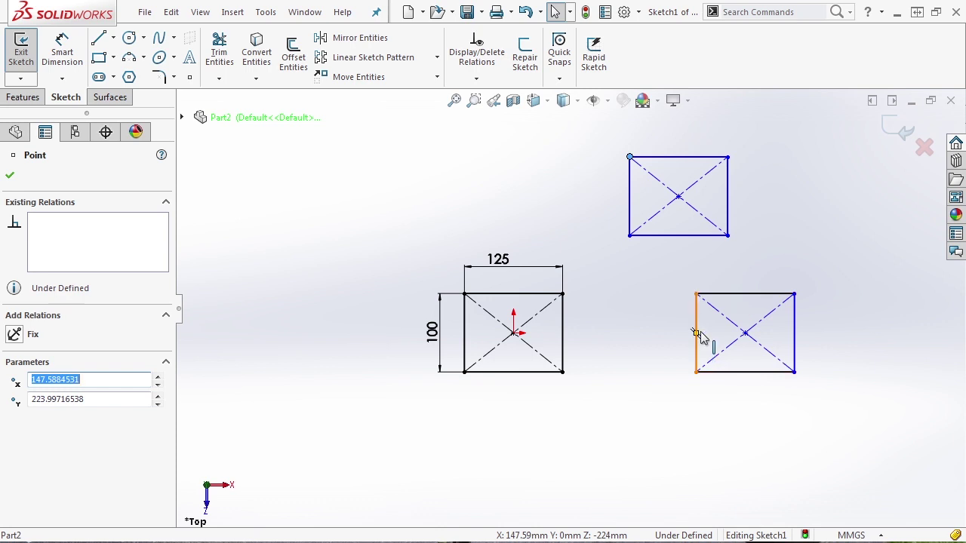
click(696, 295)
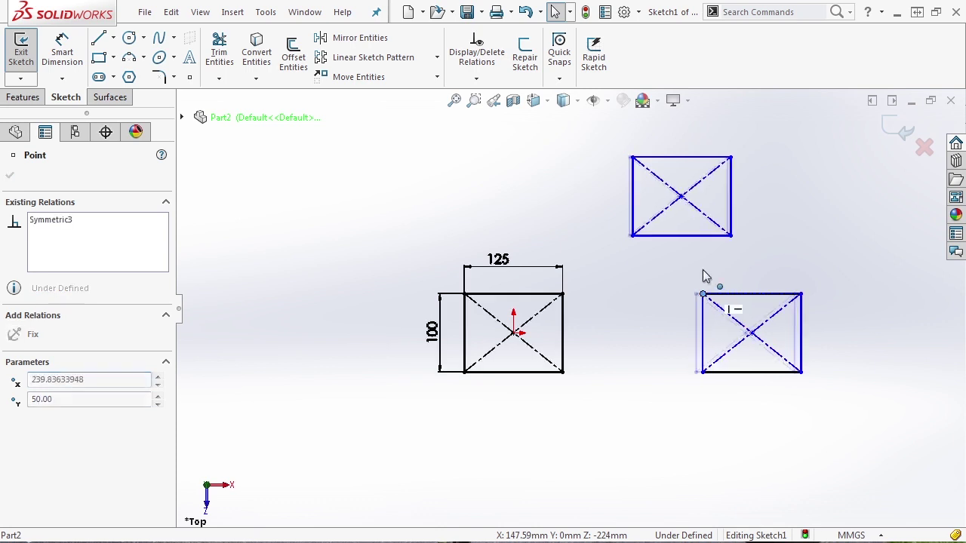
drag(696, 295, 721, 294)
click(625, 356)
- Dimension the horizontal distance between the origin and the upper rectangle's centre point as 225 mm
key(s)
click(640, 369)
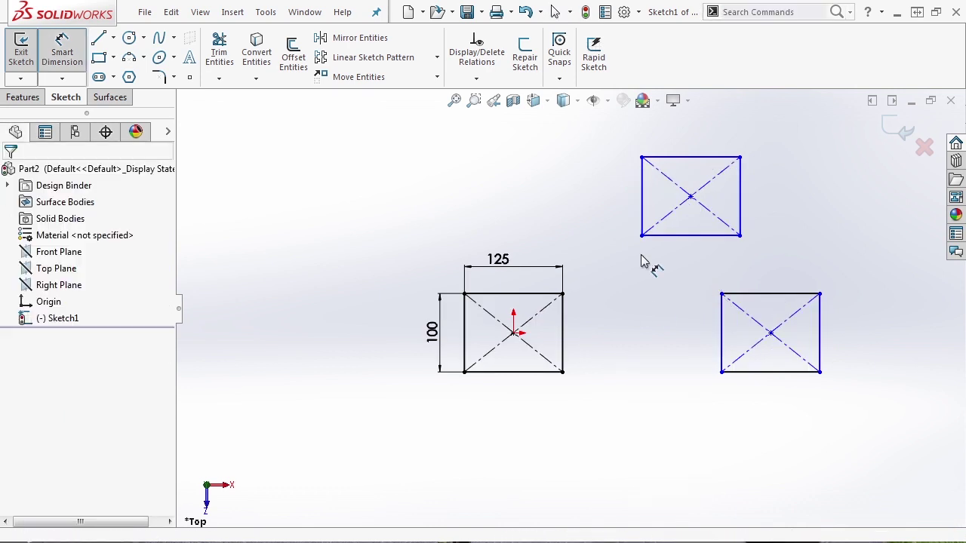
click(691, 197)
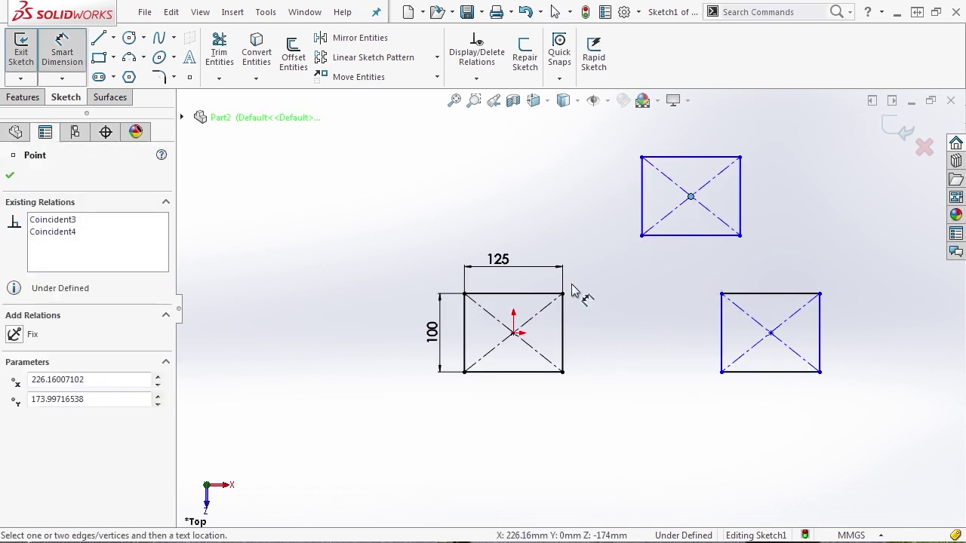
click(513, 334)
click(570, 442)
text(225)
key(Return)
key(Escape)
key(Escape)
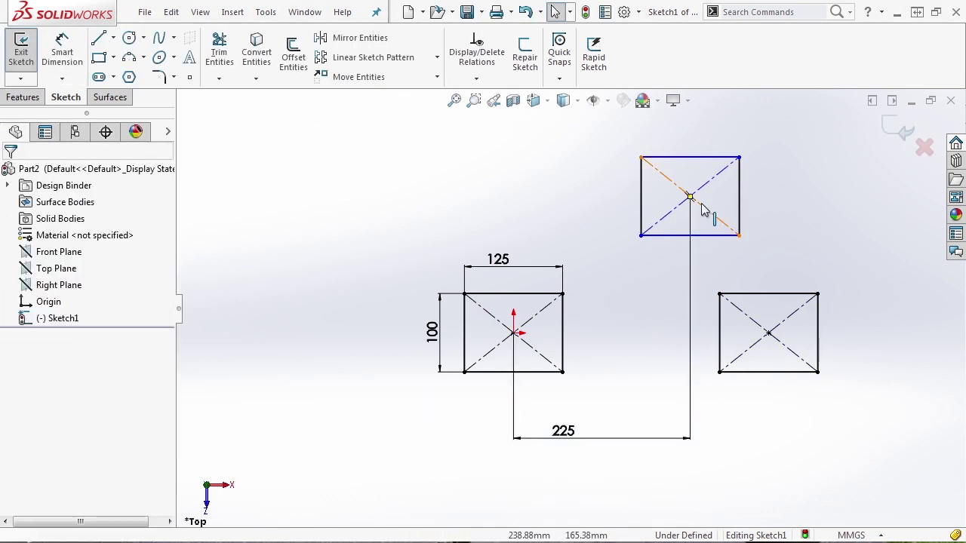
- Shift the upper rectangle slightly upward and select the mirrored rectangle's top line to inspect its relations
mouse_move(705, 168)
mouse_down()
mouse_move(705, 108)
mouse_move(707, 157)
mouse_up()
click(771, 292)
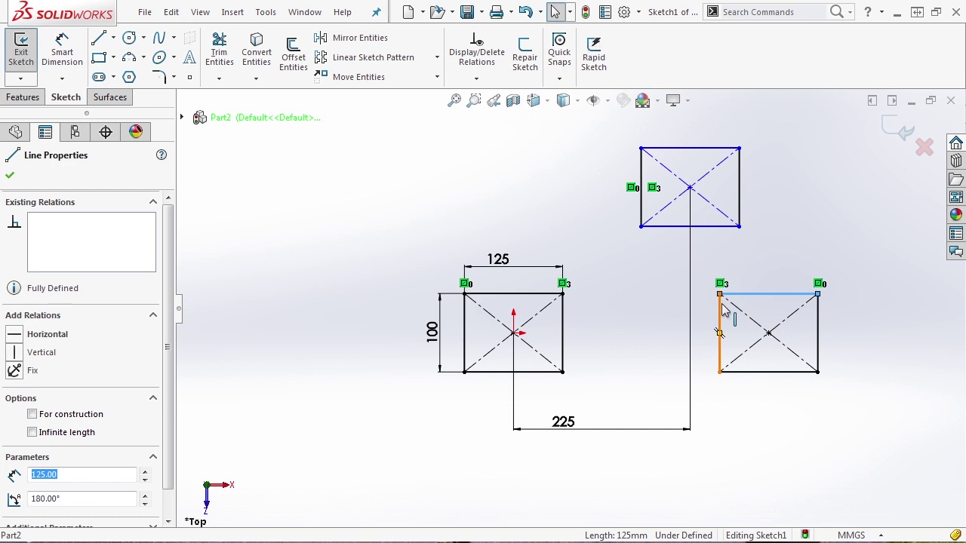
- Turn on Dynamic Mirror with the left line of the upper rectangle as the mirror line
click(634, 320)
scroll(711, 383, up, 2)
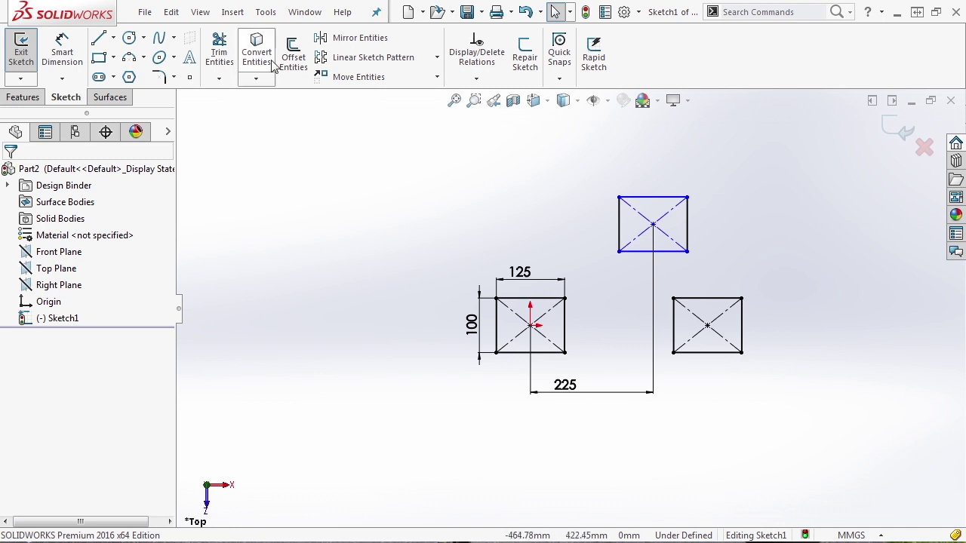
click(266, 12)
mouse_move(319, 372)
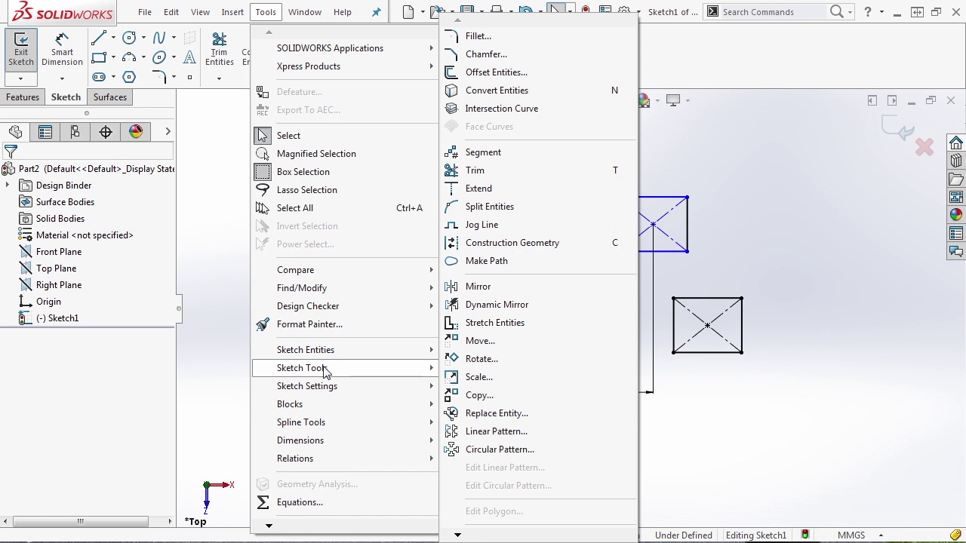
click(483, 305)
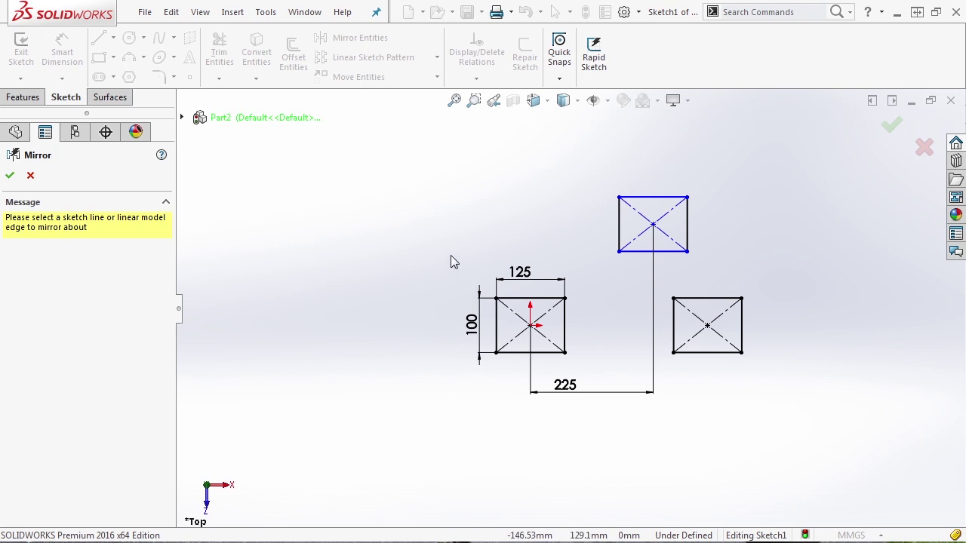
click(619, 218)
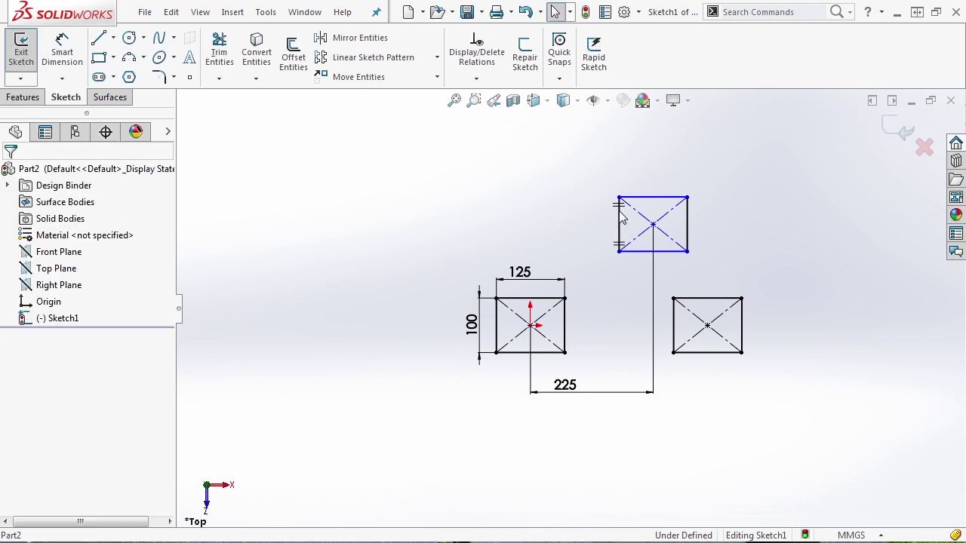
- Sketch a center rectangle about 138 mm high above the original rectangle, on the left of the mirror line
click(112, 58)
click(117, 95)
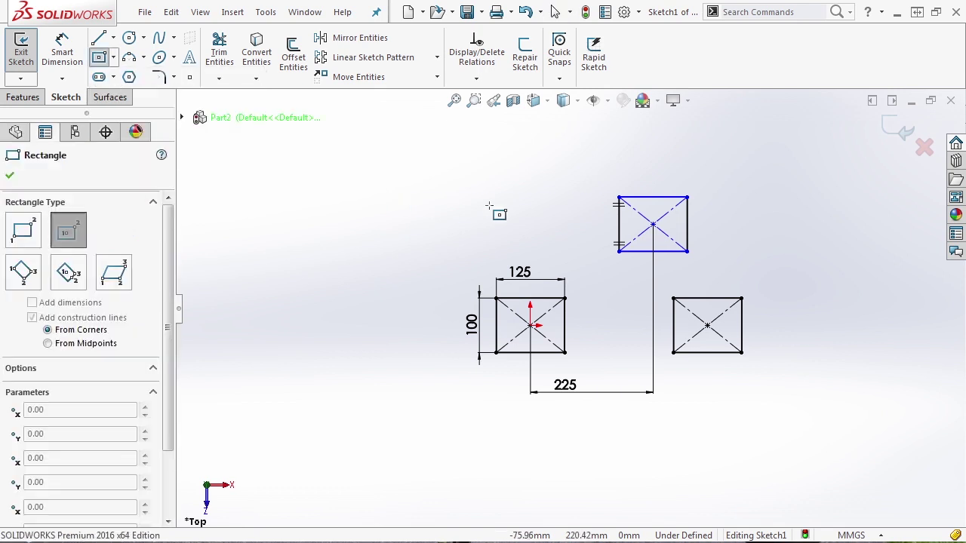
click(462, 175)
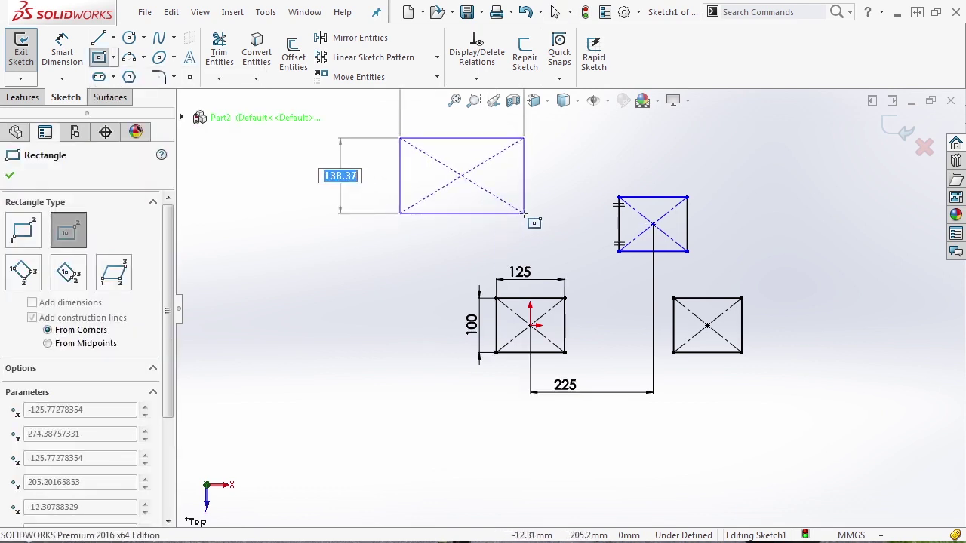
click(524, 213)
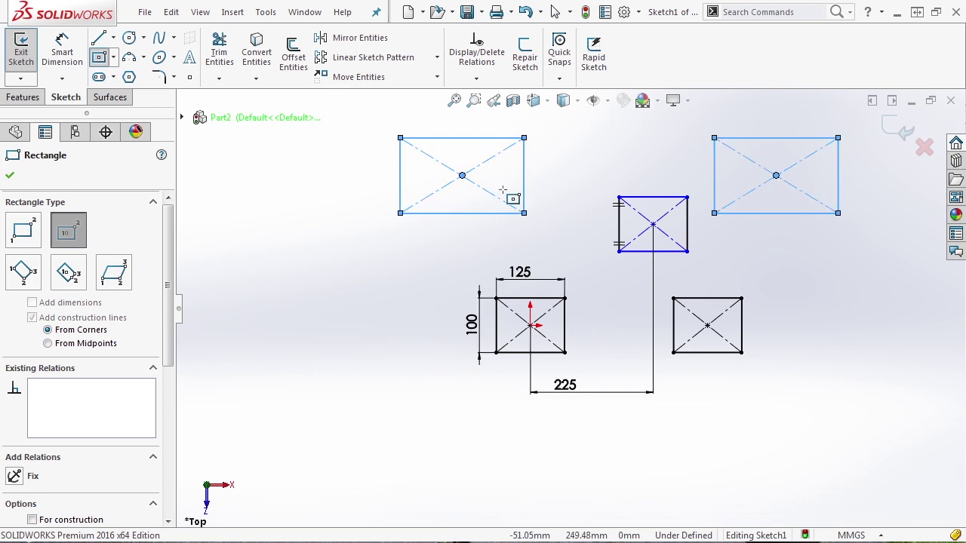
- Sketch a four-point spline from the new rectangle's upper-left corner, curving out to the left and down to about the origin's height
click(159, 38)
click(400, 139)
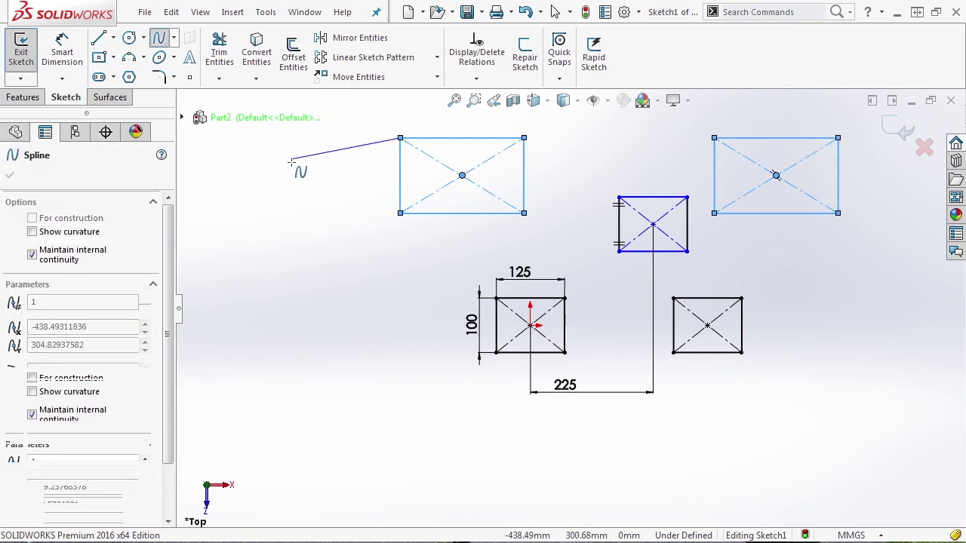
click(291, 169)
click(305, 263)
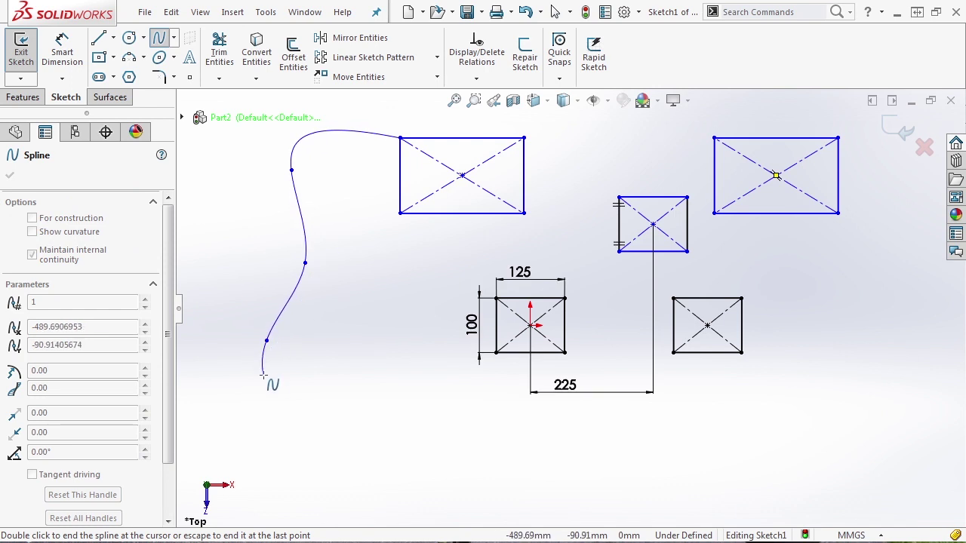
double_click(266, 340)
scroll(740, 268, up, 3)
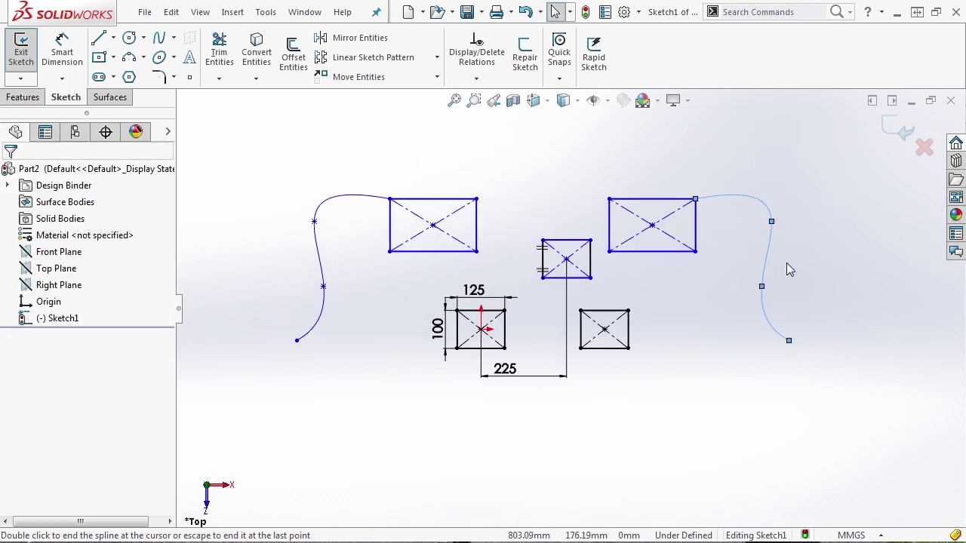
key(Escape)
- Pull the large mirrored rectangle's upper-right corner outward to about X 621 mm, Y 331 mm
mouse_move(695, 198)
mouse_down()
mouse_move(700, 192)
mouse_move(733, 209)
mouse_move(709, 155)
mouse_move(722, 213)
mouse_move(723, 174)
mouse_move(721, 213)
mouse_move(722, 204)
mouse_up()
scroll(613, 259, down, 1)
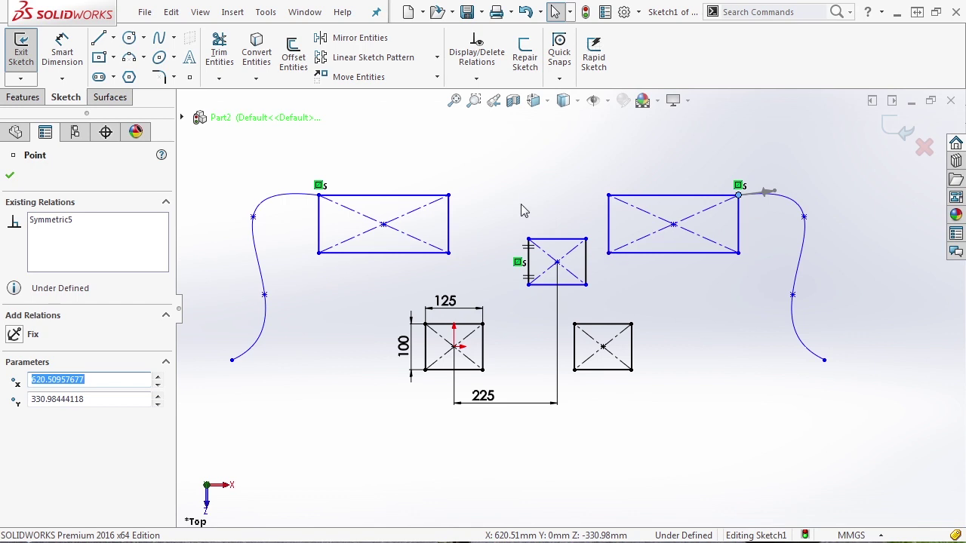
click(484, 205)
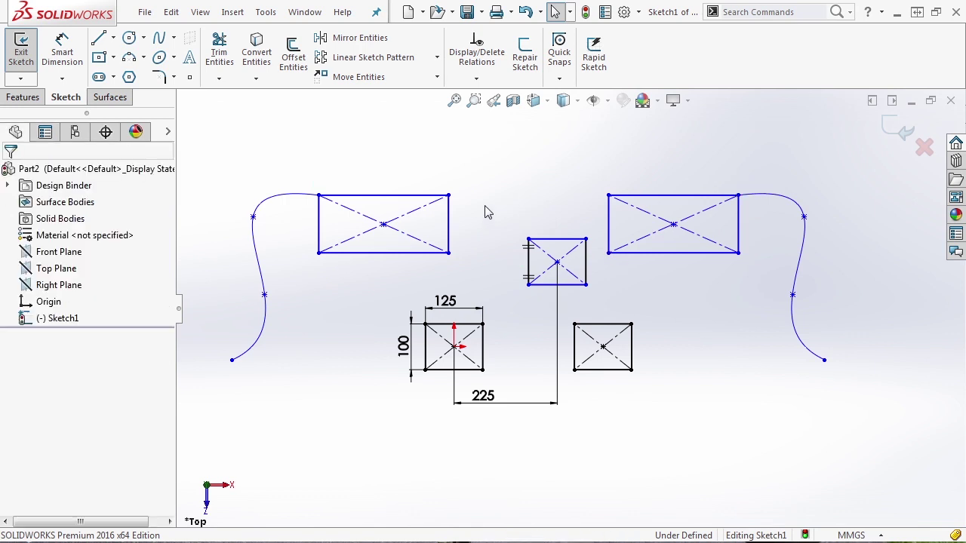
- Sketch a horizontal line about 350 mm long joining the facing upper corners of the two large rectangles, and delete it
key(l)
click(448, 195)
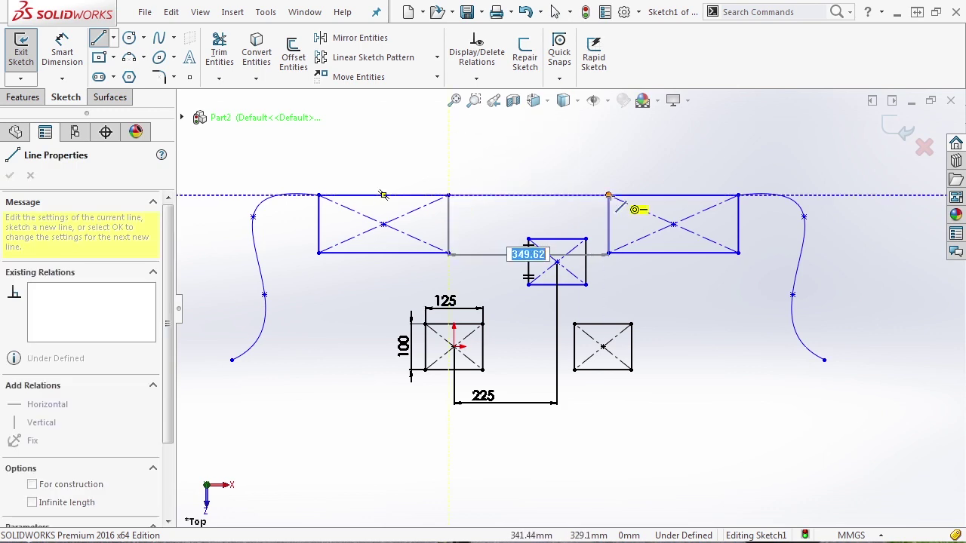
click(608, 196)
click(575, 276)
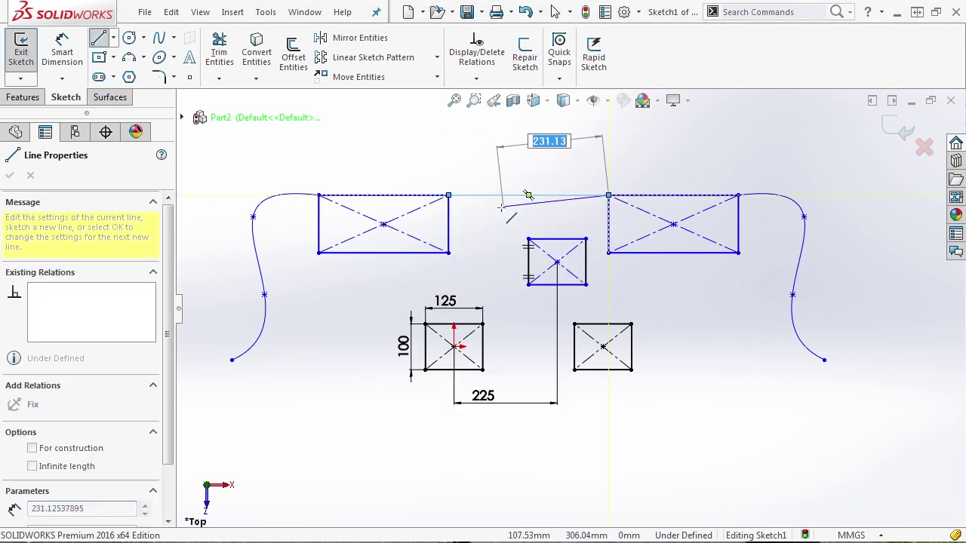
key(Escape)
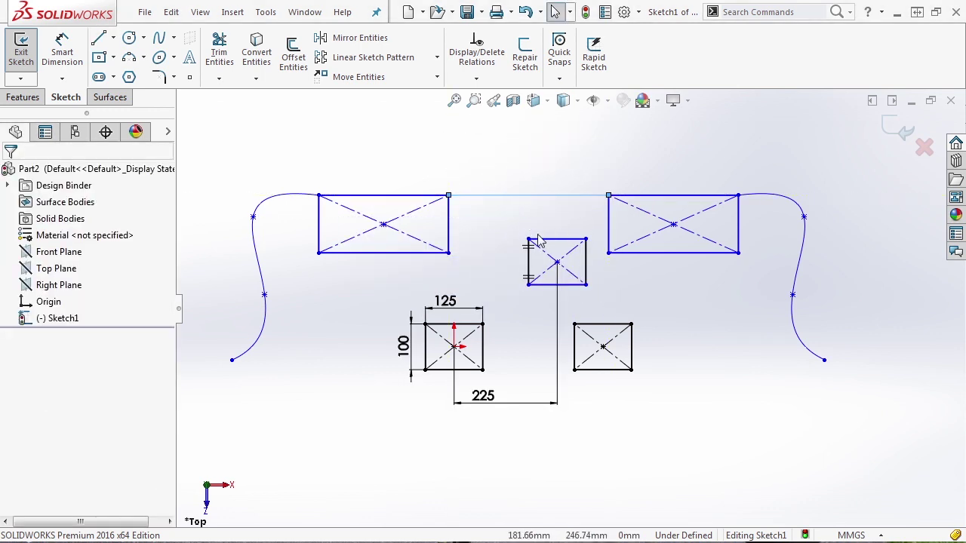
click(562, 196)
key(Delete)
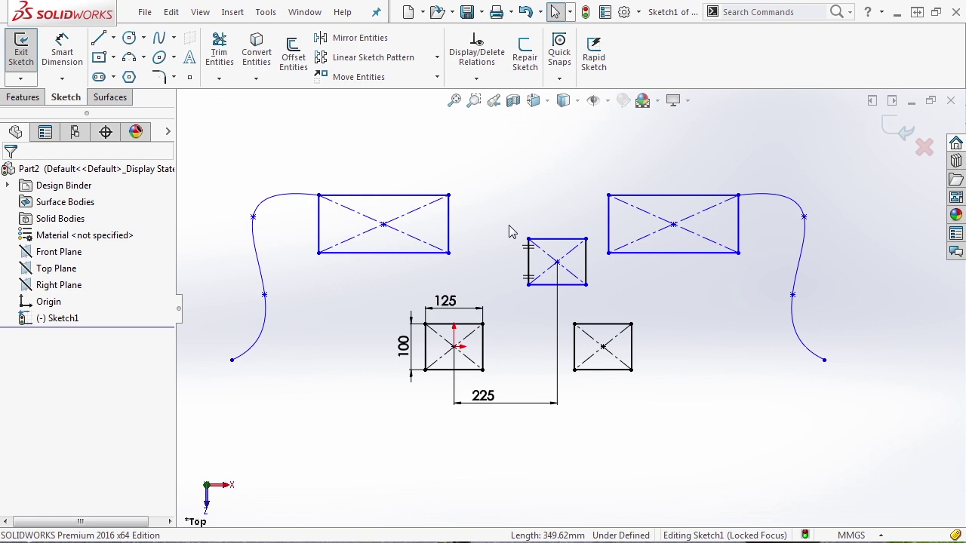
- Delete both splines and every rectangle except the dimensioned 125 × 100 mm rectangle at the origin
scroll(513, 236, up, 2)
drag(803, 414, 533, 200)
key(Delete)
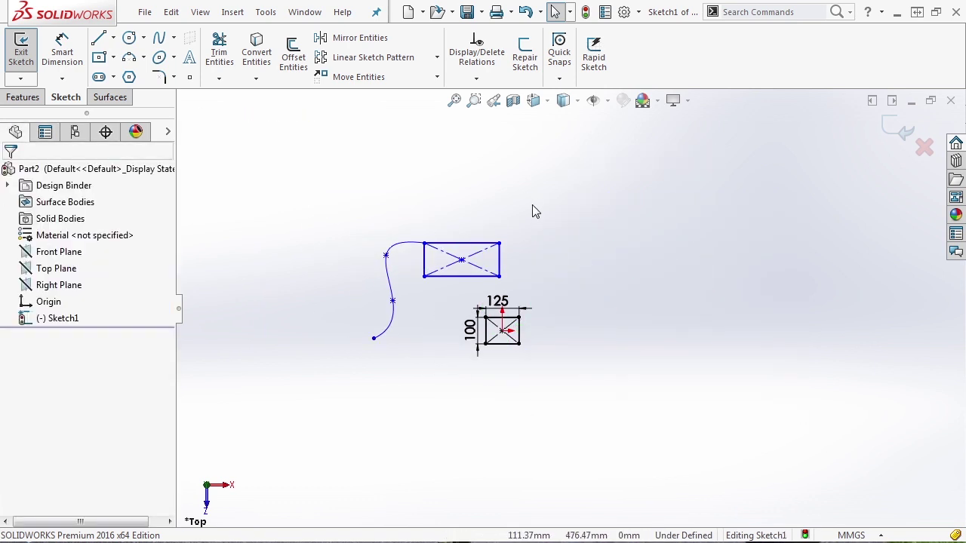
scroll(507, 332, down, 2)
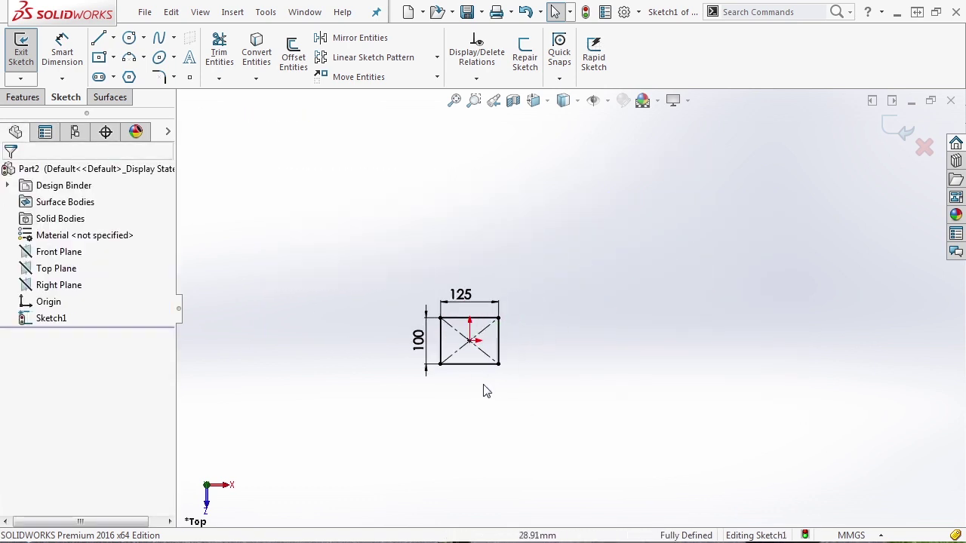
scroll(549, 346, down, 1)
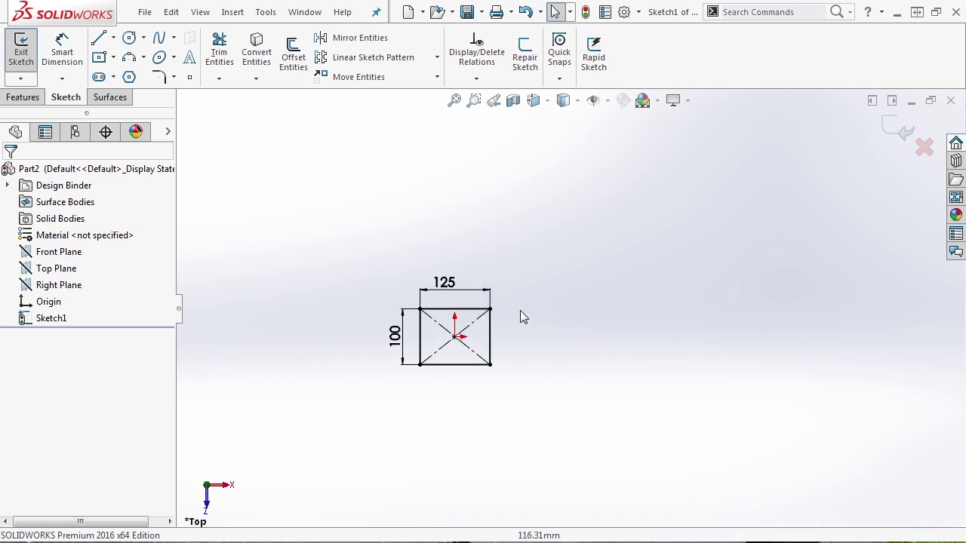
- Start a Linear Sketch Pattern along the X-axis with 5 instances and a dimensioned spacing of 150 mm
click(437, 58)
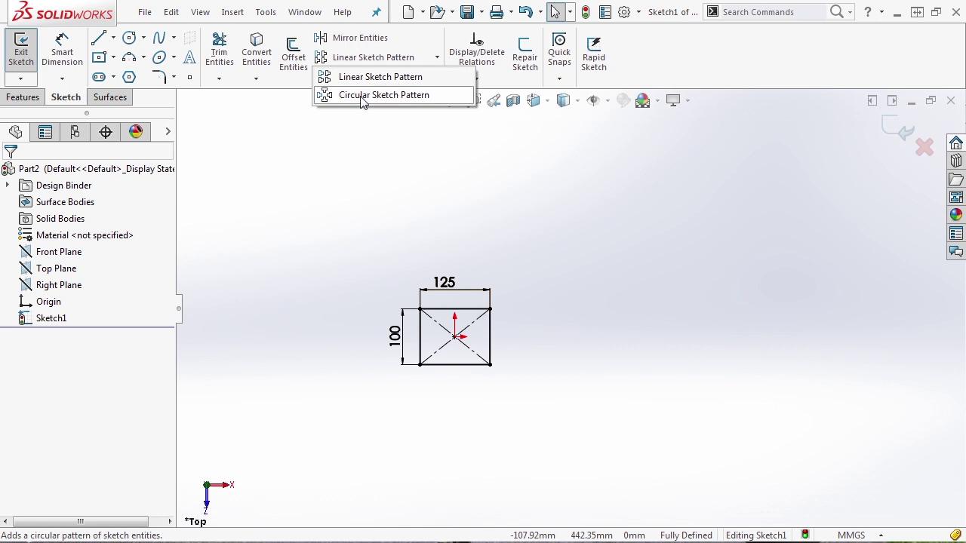
click(407, 78)
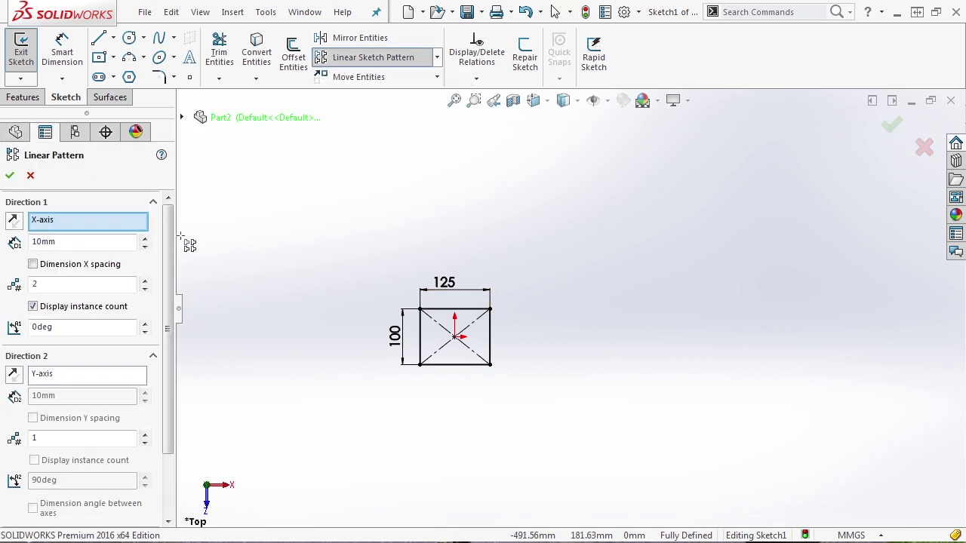
drag(169, 219, 170, 224)
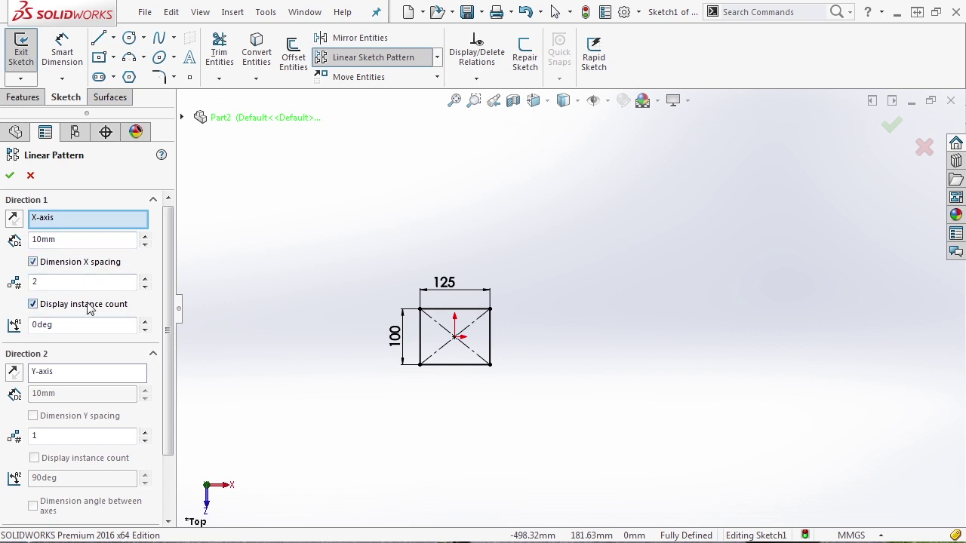
double_click(69, 282)
text(5)
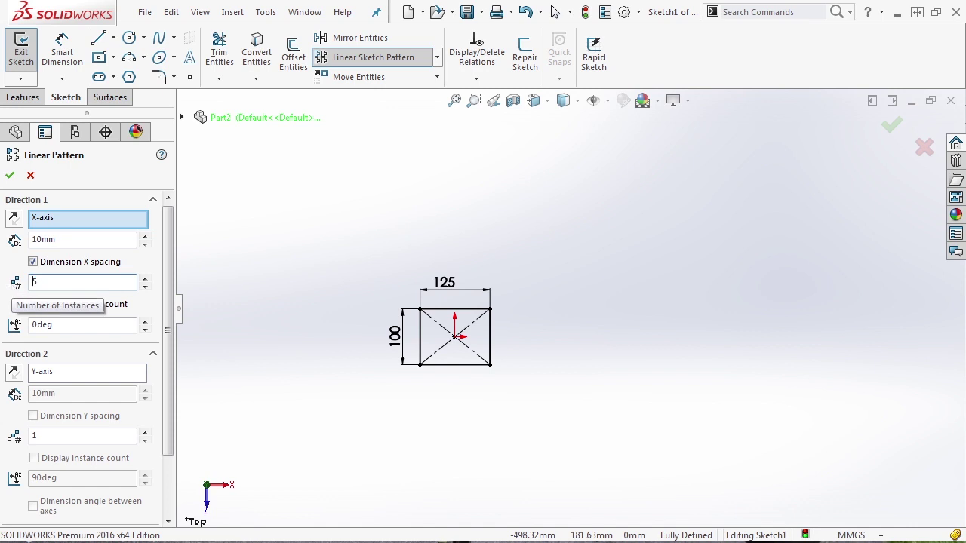
double_click(45, 240)
text(15)
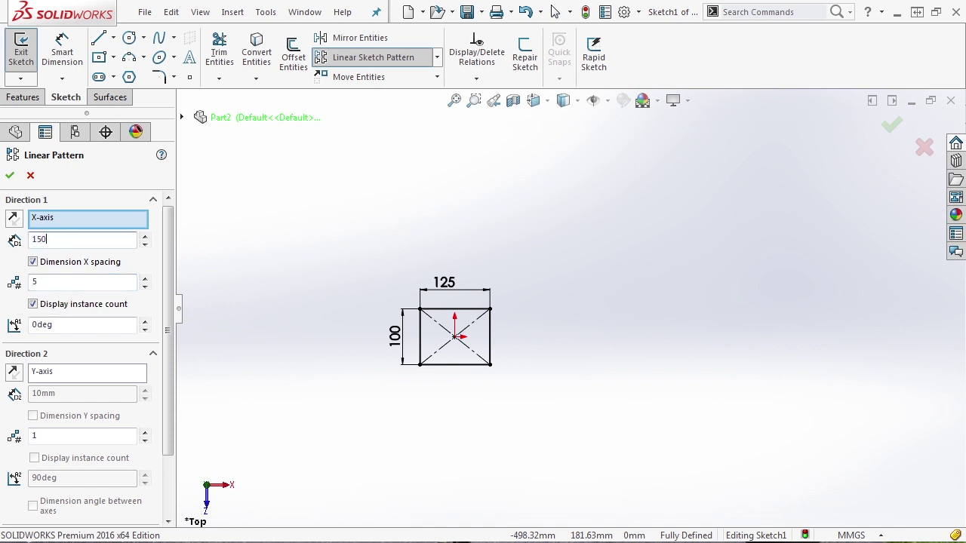
- Choose the four outer lines of the 125 × 100 mm rectangle as the entities to pattern
drag(173, 286, 174, 332)
click(87, 478)
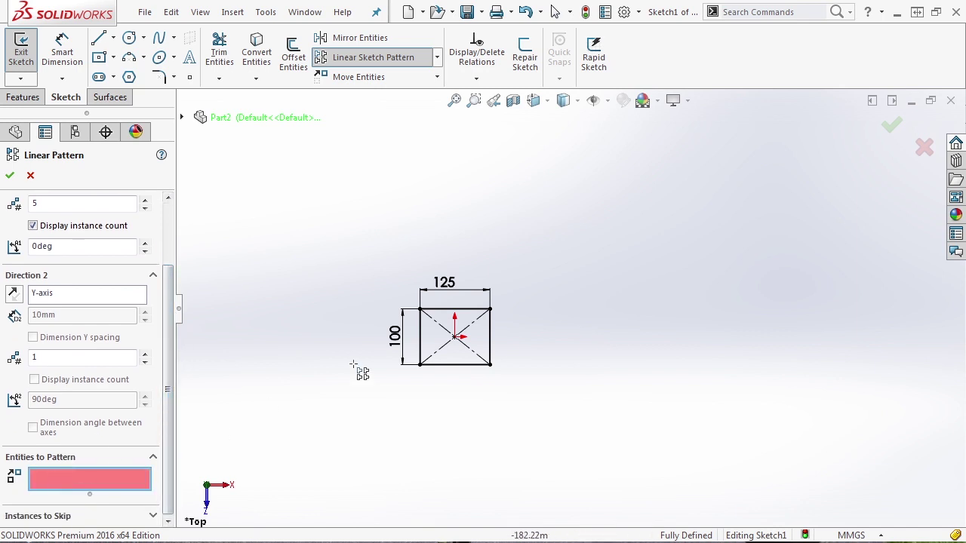
click(471, 310)
click(491, 338)
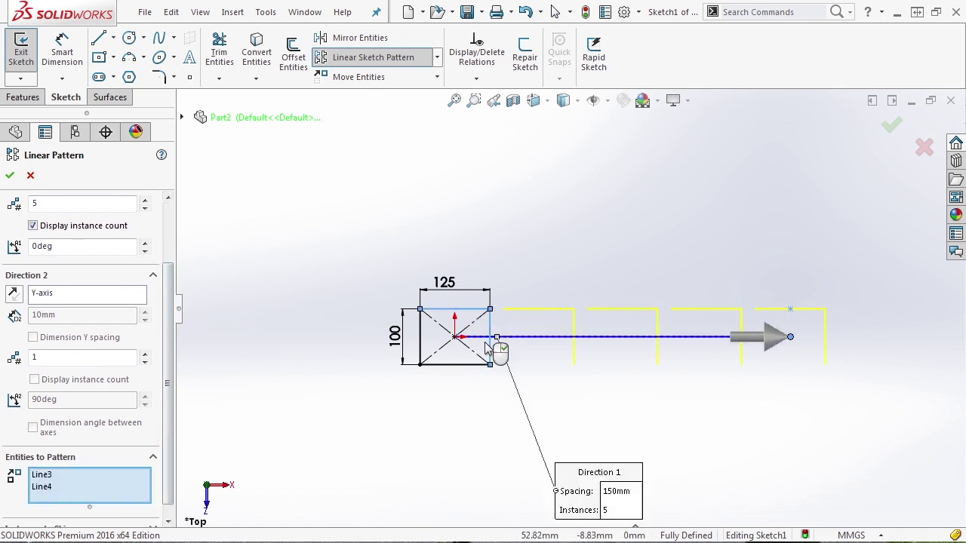
click(464, 364)
click(422, 352)
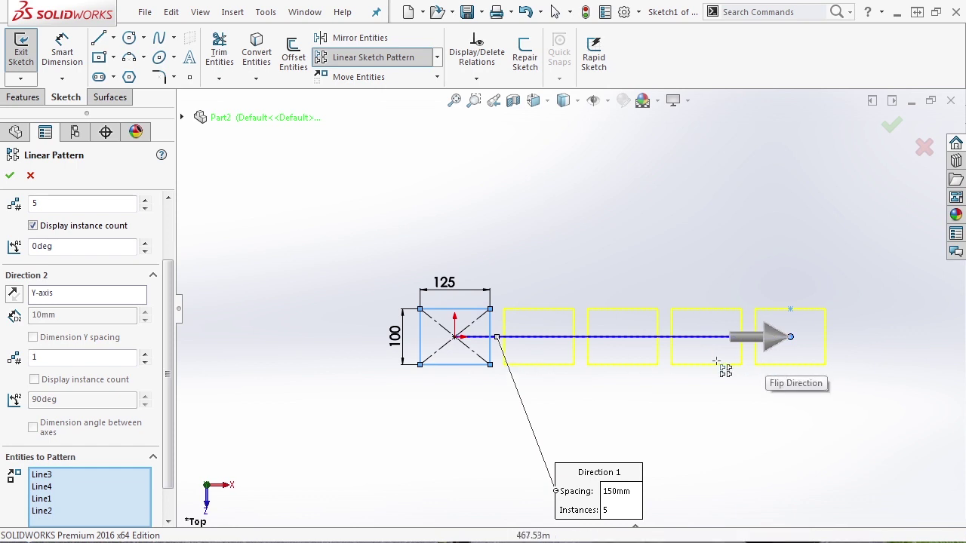
- Set the Y-axis direction to 5 instances with a dimensioned spacing of 125 mm and apply the pattern
drag(166, 345, 170, 254)
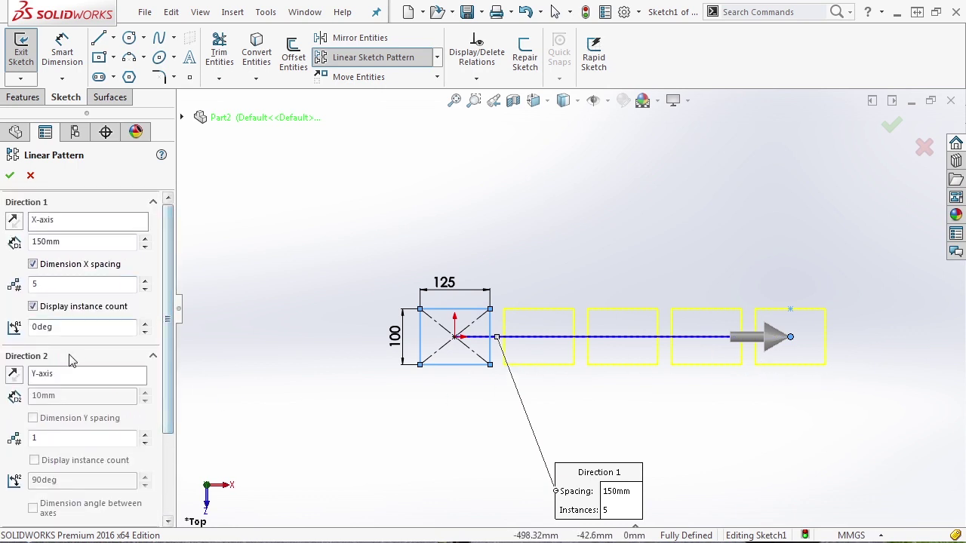
click(63, 437)
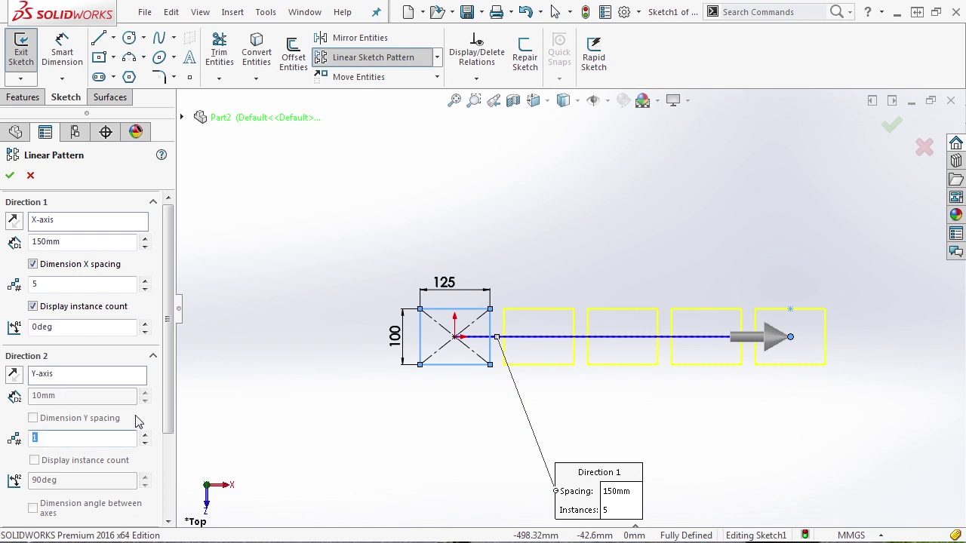
text(5)
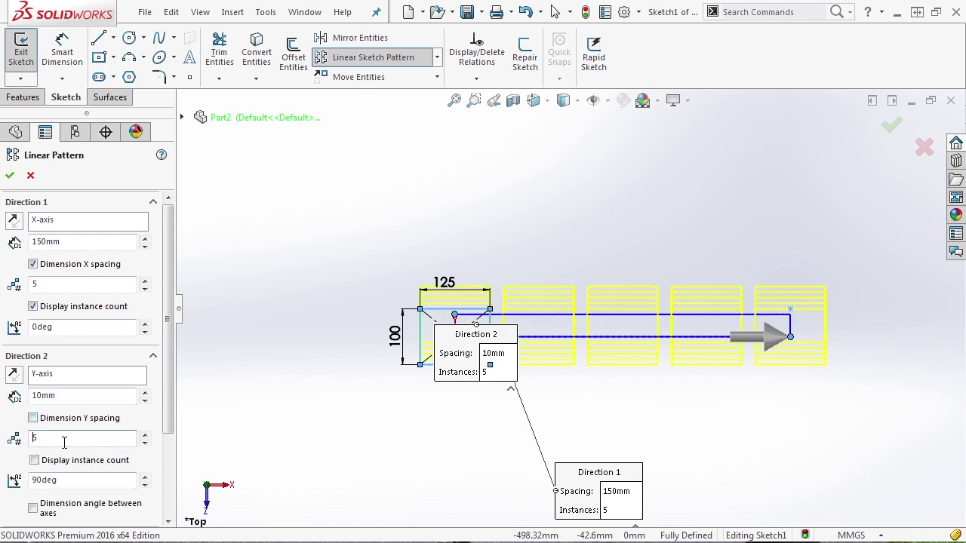
click(33, 418)
drag(170, 407, 172, 487)
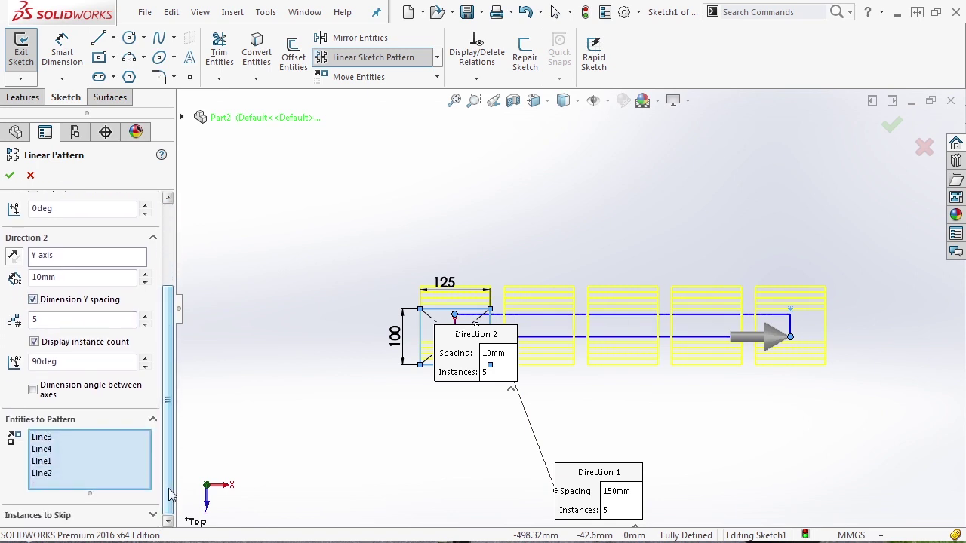
double_click(43, 277)
text(125)
key(Return)
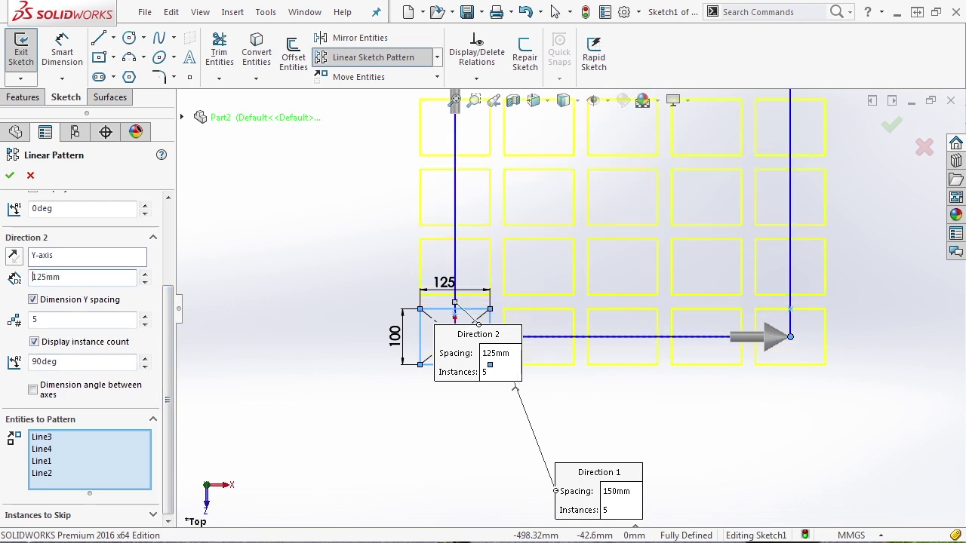
scroll(366, 428, up, 6)
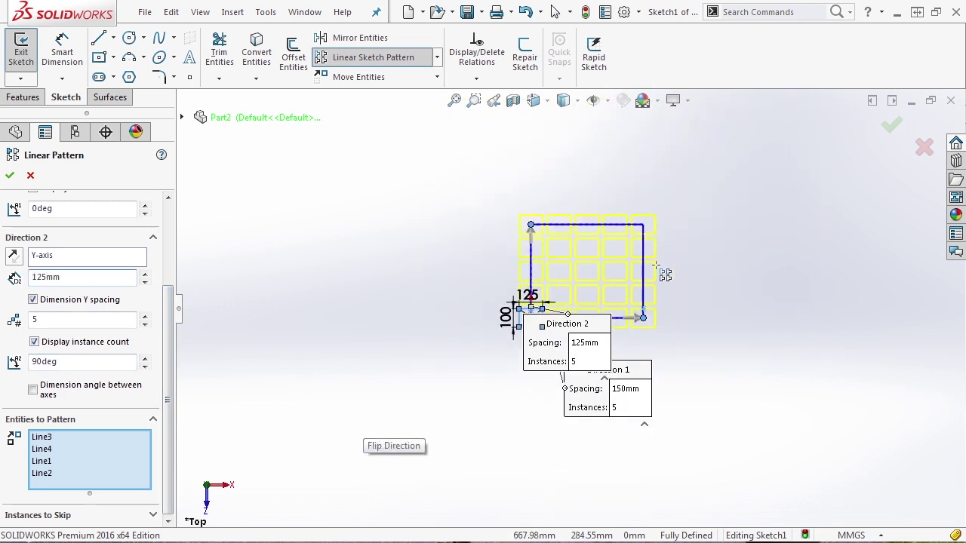
scroll(664, 260, down, 2)
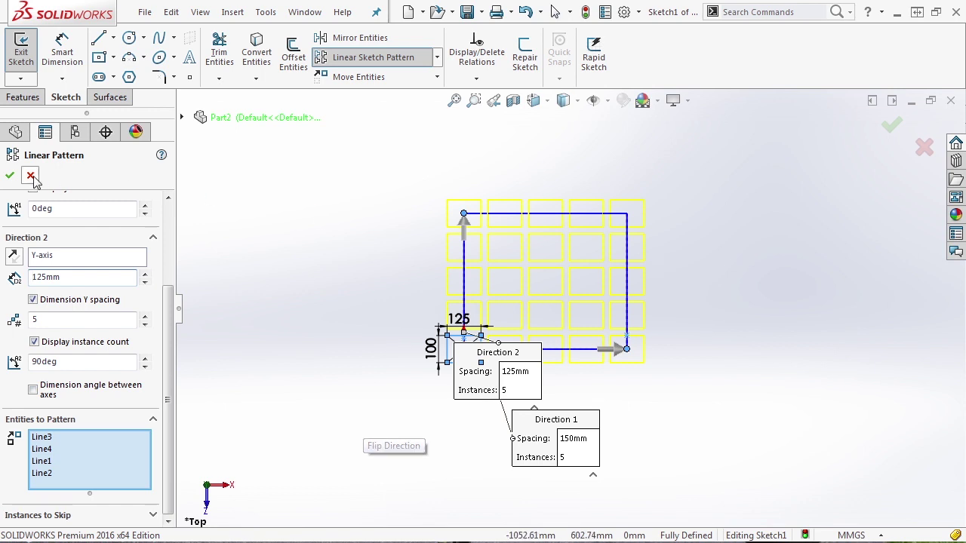
click(10, 175)
scroll(591, 309, down, 3)
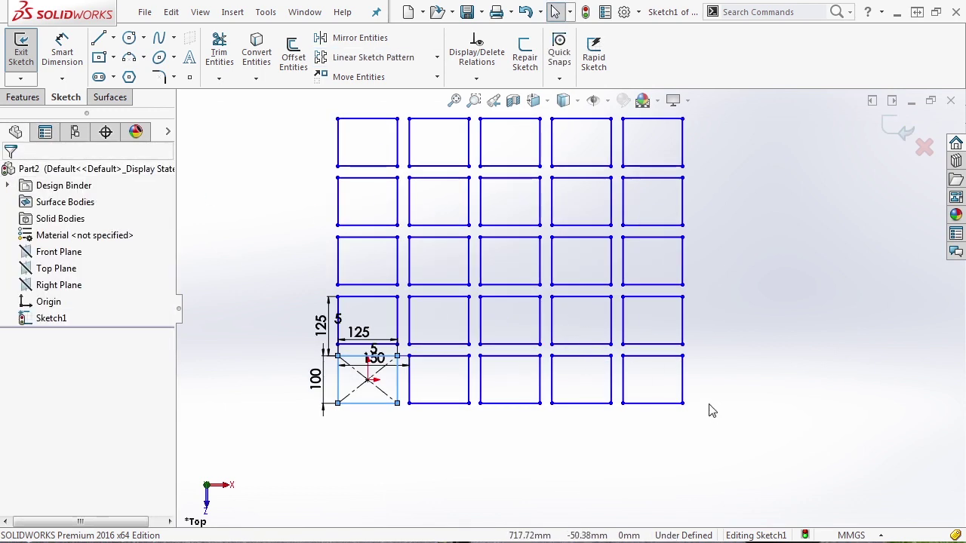
- Shift the pattern by its lower-right corner and add a Horizontal relation to the construction line controlling its X direction
mouse_move(686, 408)
mouse_down()
mouse_move(698, 438)
mouse_move(690, 350)
mouse_move(713, 396)
mouse_move(688, 530)
mouse_move(698, 272)
mouse_move(707, 476)
mouse_move(726, 360)
mouse_move(709, 468)
mouse_move(722, 384)
mouse_move(695, 365)
mouse_up()
scroll(370, 359, down, 4)
scroll(491, 347, down, 3)
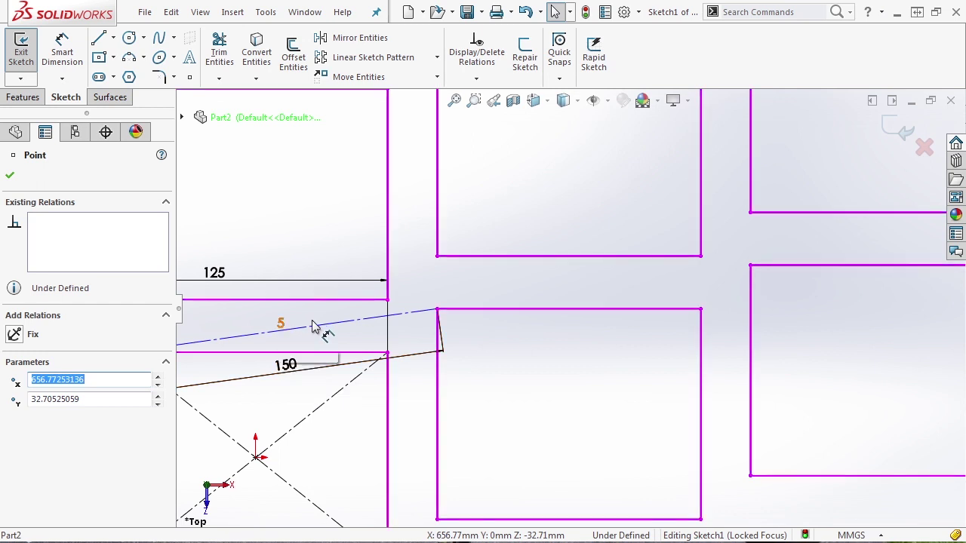
click(407, 317)
click(448, 251)
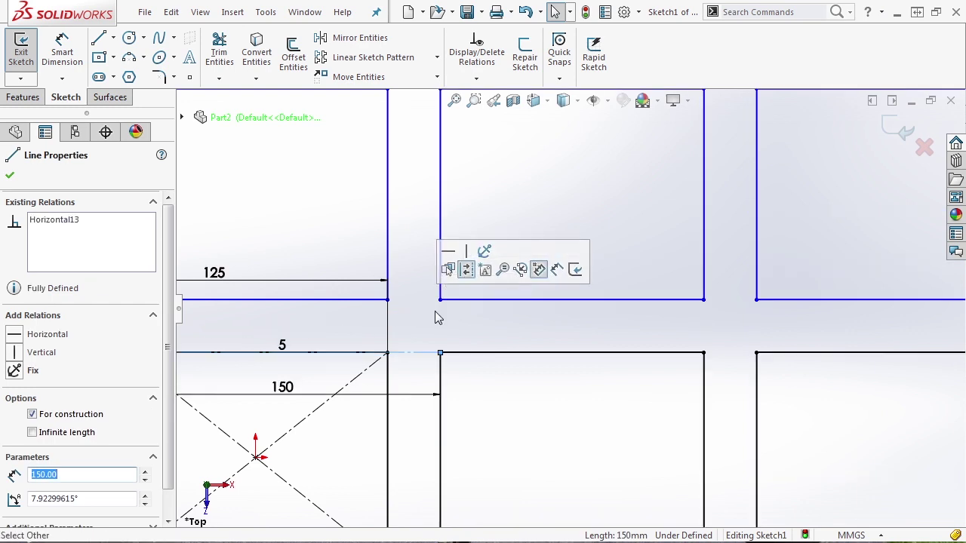
scroll(436, 317, up, 5)
click(522, 405)
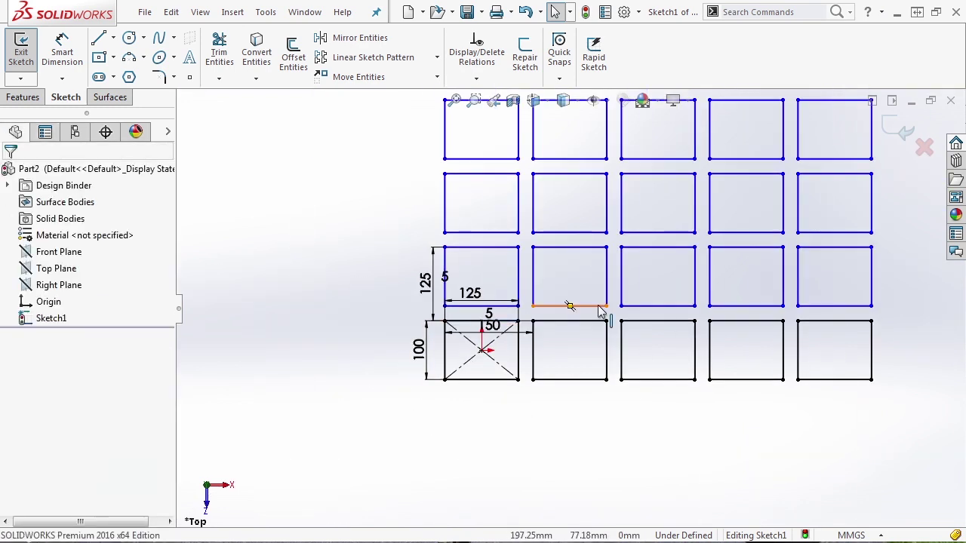
- Shift the pattern by a corner on its left side and add a Vertical relation to the Y-direction construction line
drag(444, 174, 422, 176)
scroll(463, 269, down, 3)
click(440, 334)
click(505, 268)
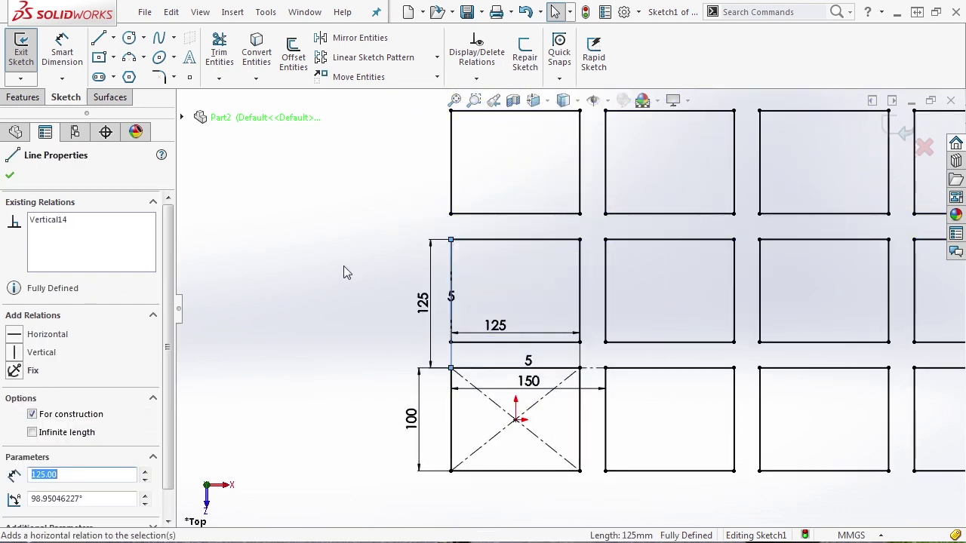
click(355, 277)
scroll(379, 310, up, 3)
scroll(726, 294, up, 2)
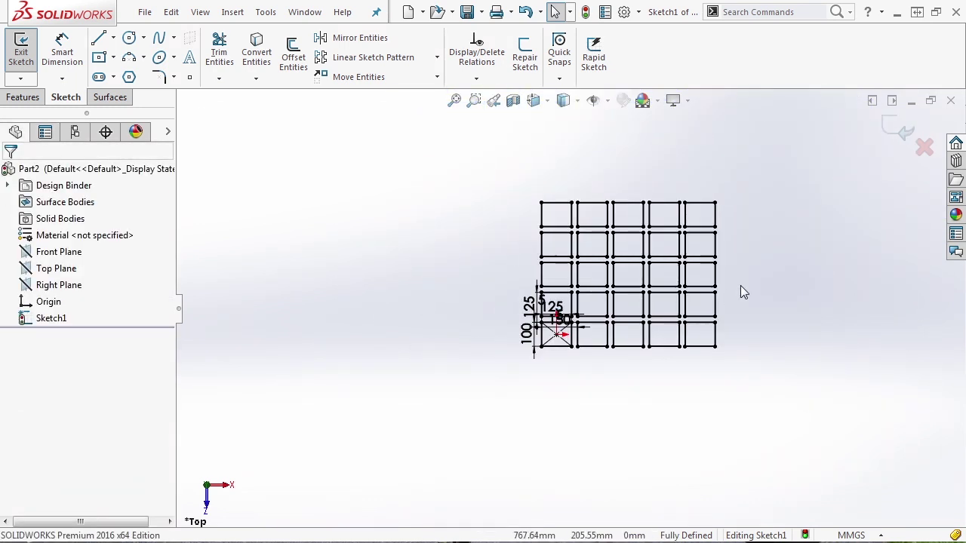
key(f)
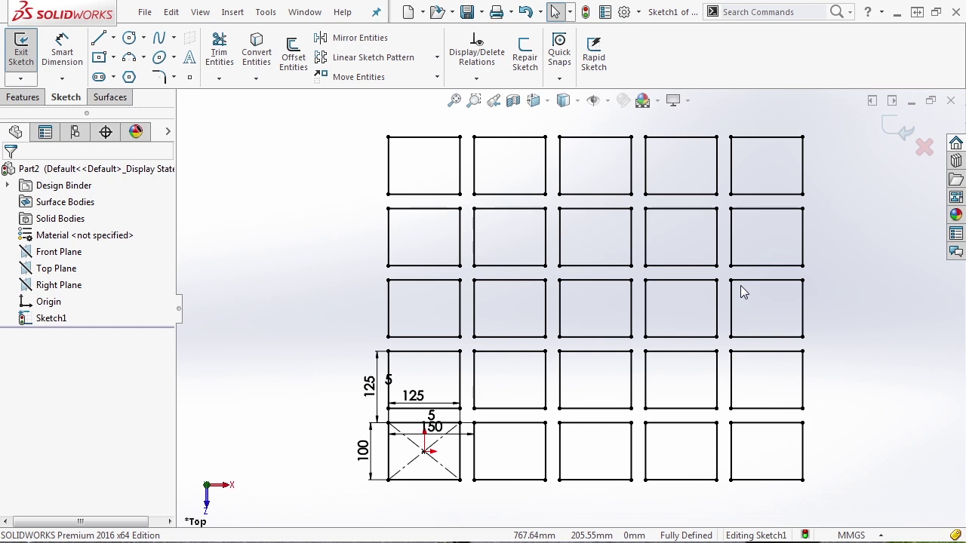
- Undo the linear pattern back to the single rectangle and start a Circular Sketch Pattern centred on the origin
key(ctrl+z)
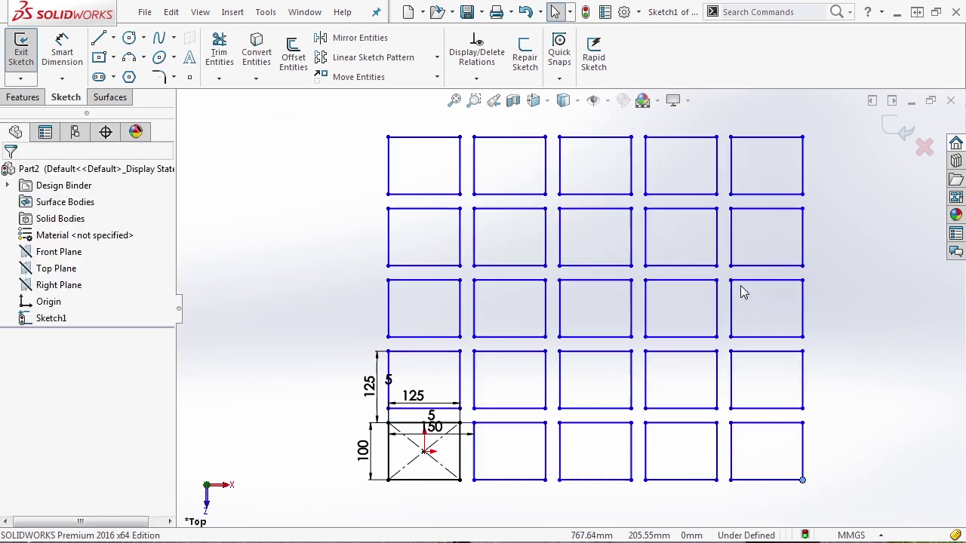
click(436, 57)
click(375, 93)
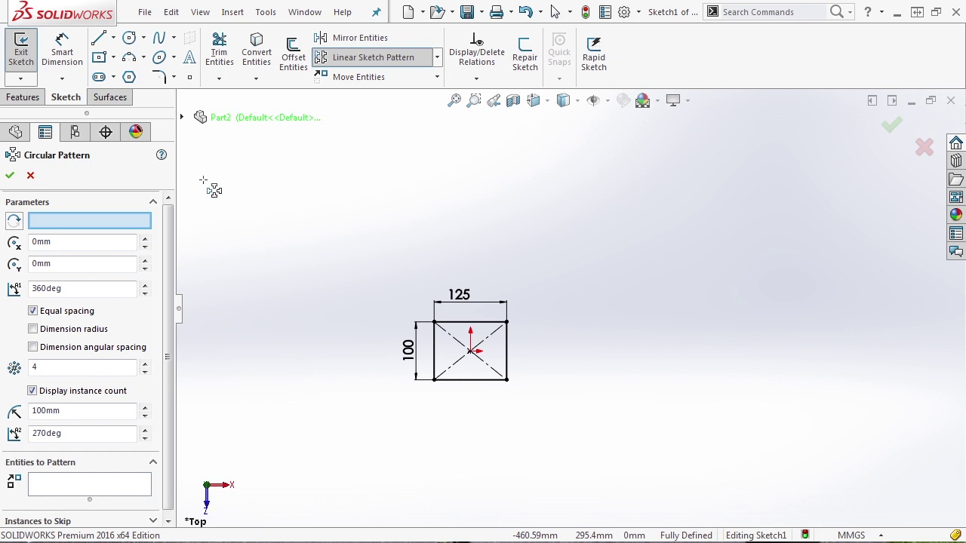
click(46, 222)
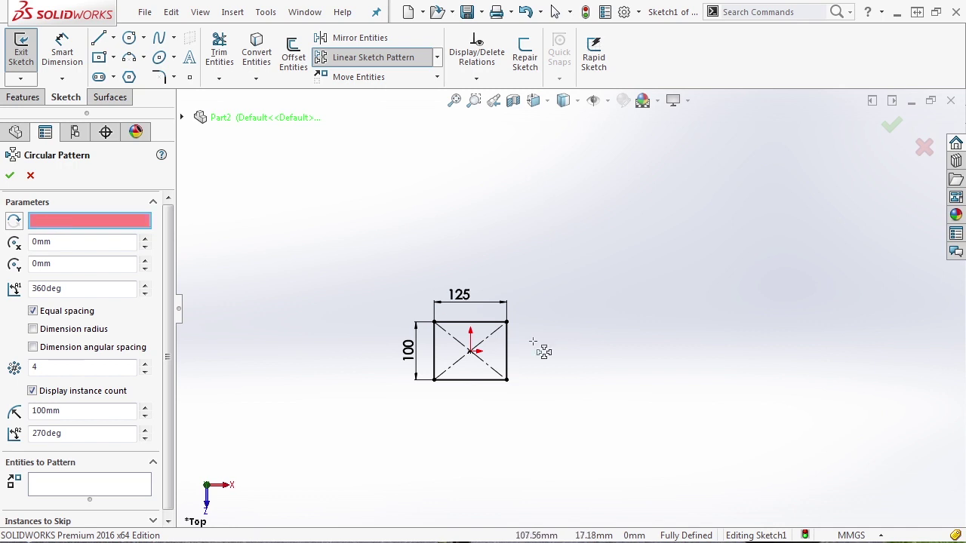
click(470, 352)
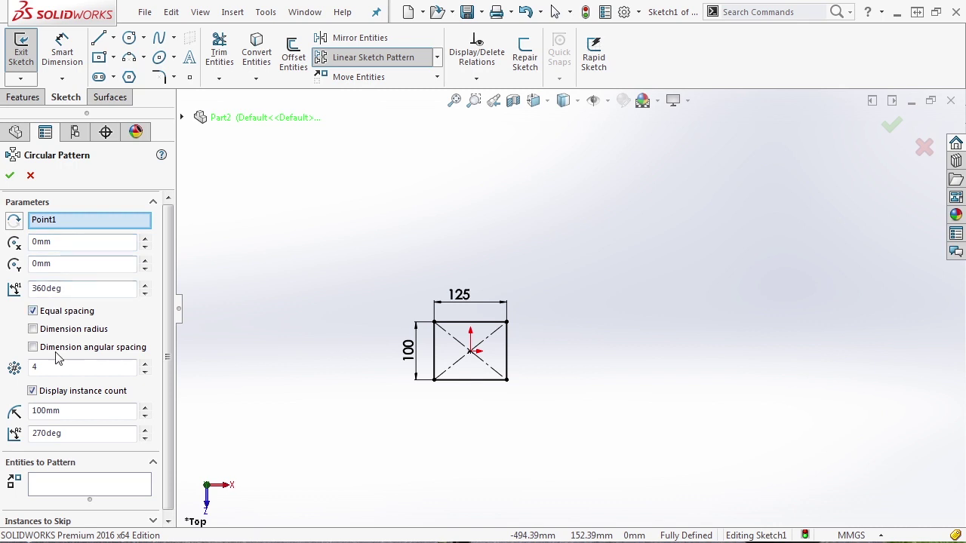
- Choose the four outer lines of the 125 × 100 mm rectangle as the entities of the circular pattern
click(109, 485)
click(489, 331)
scroll(532, 343, down, 3)
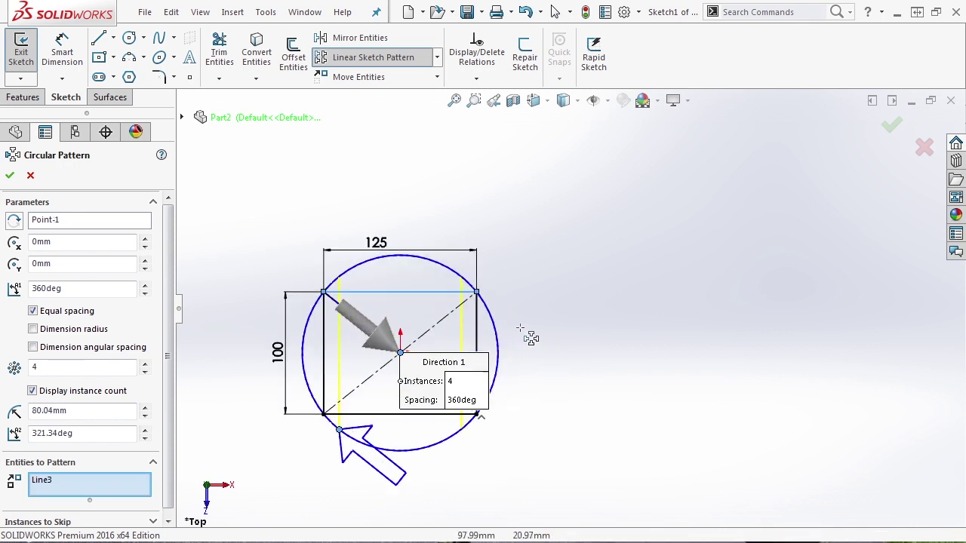
click(477, 326)
click(366, 413)
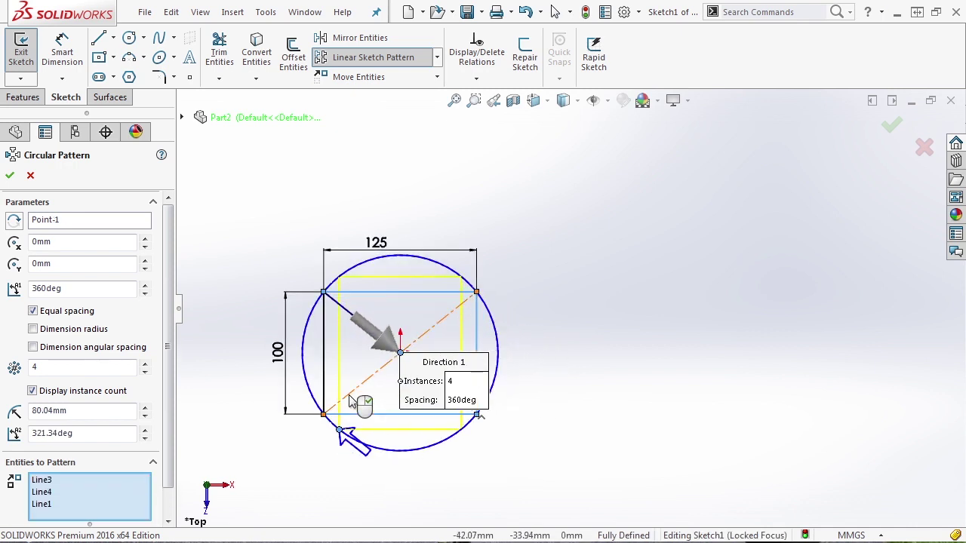
click(323, 394)
scroll(381, 396, up, 2)
scroll(560, 315, down, 2)
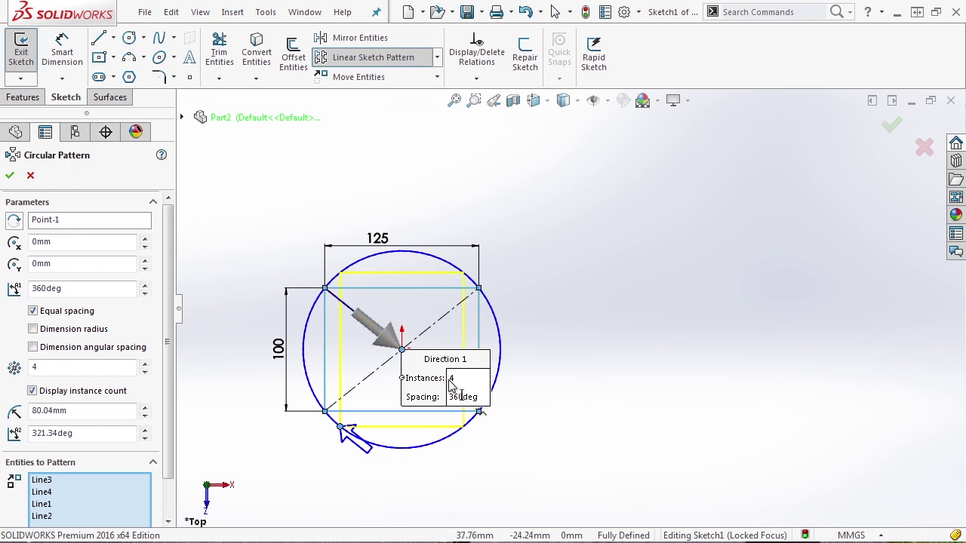
- Try 2 circular pattern instances with a total angle of 180 degrees and then 90 degrees
double_click(71, 365)
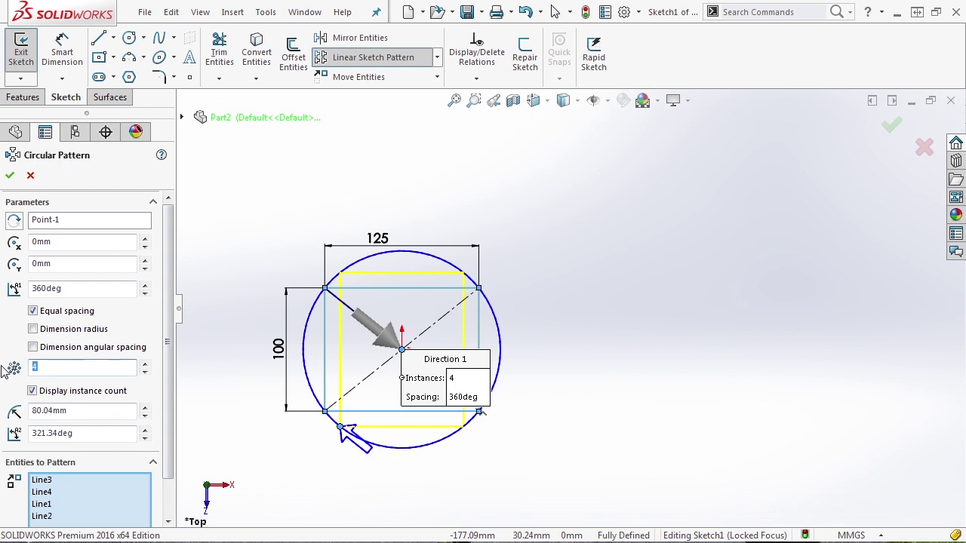
text(2)
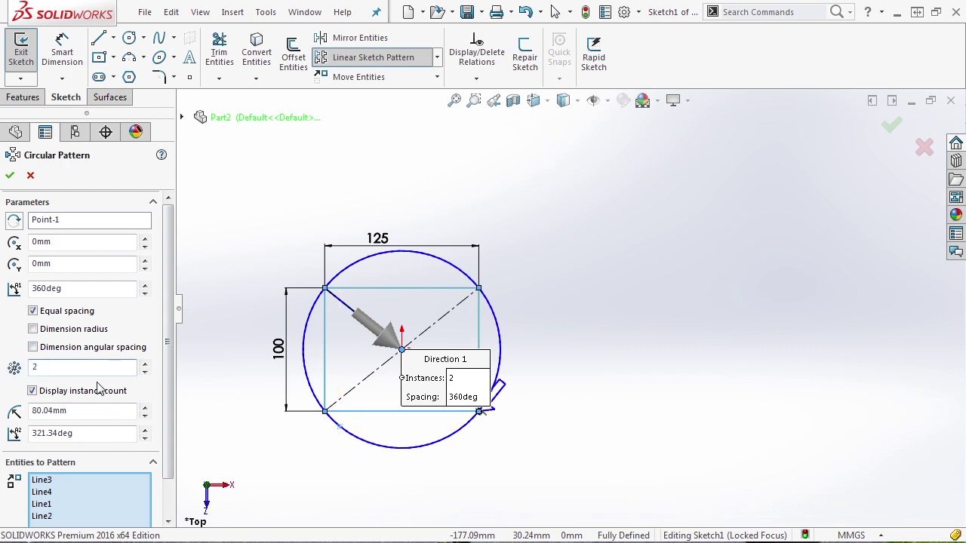
double_click(75, 287)
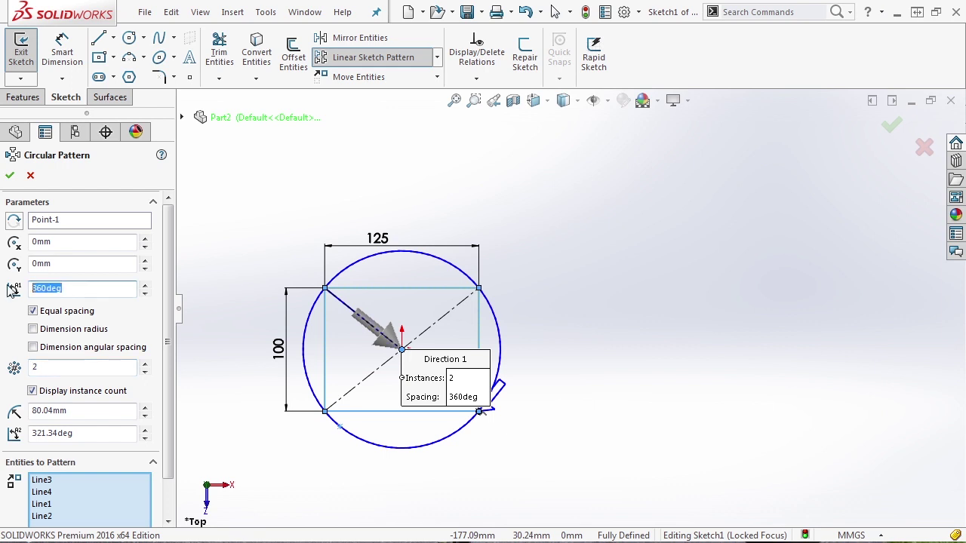
text(180deg)
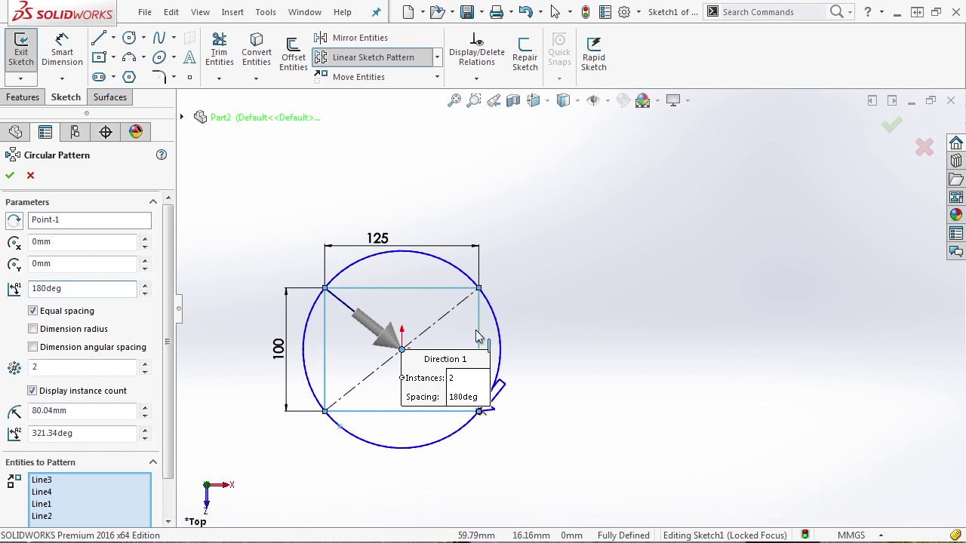
double_click(73, 289)
text(90)
key(Return)
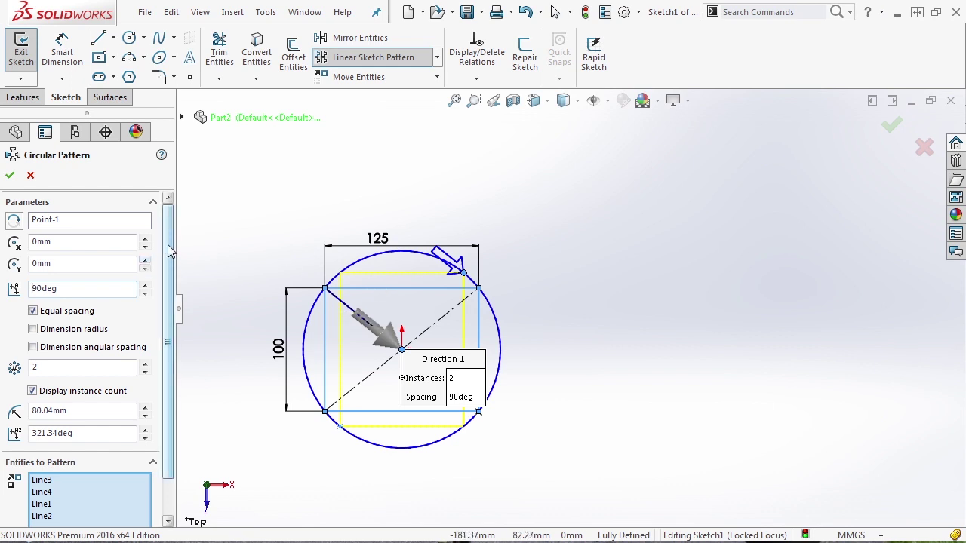
- Replace the circular pattern's centre with the rectangle's upper-right corner point
click(63, 223)
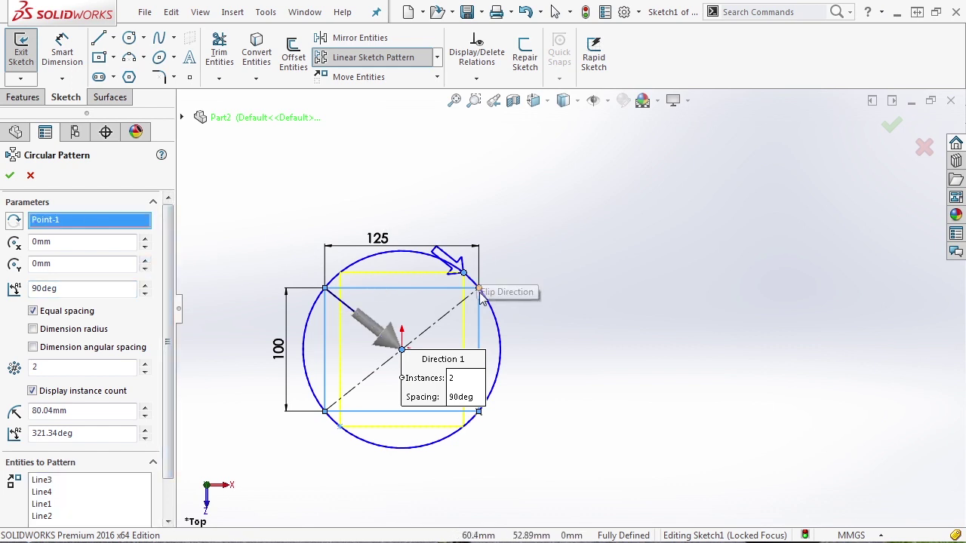
click(478, 288)
scroll(576, 301, up, 2)
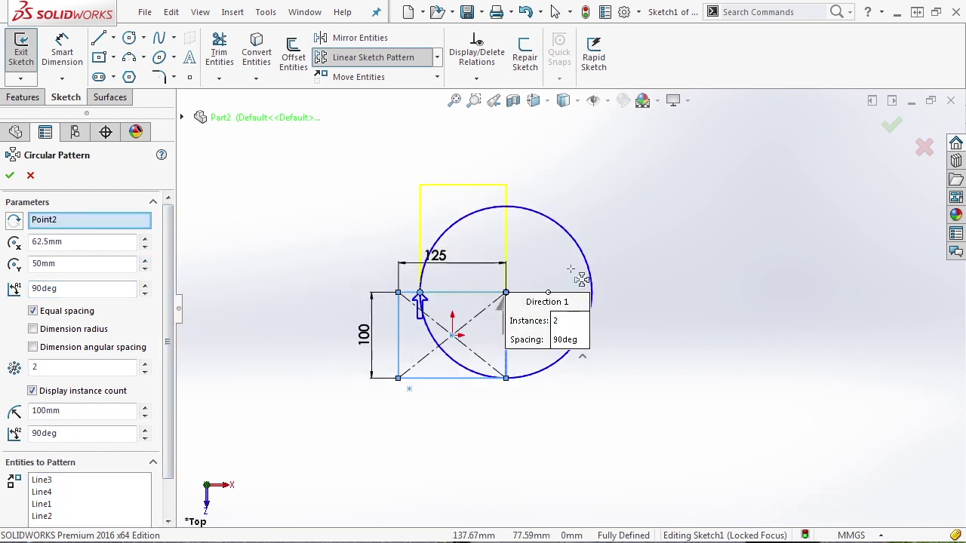
scroll(578, 281, down, 1)
- Set the circular pattern to 4 instances over 360 degrees and apply it
double_click(74, 287)
text(360)
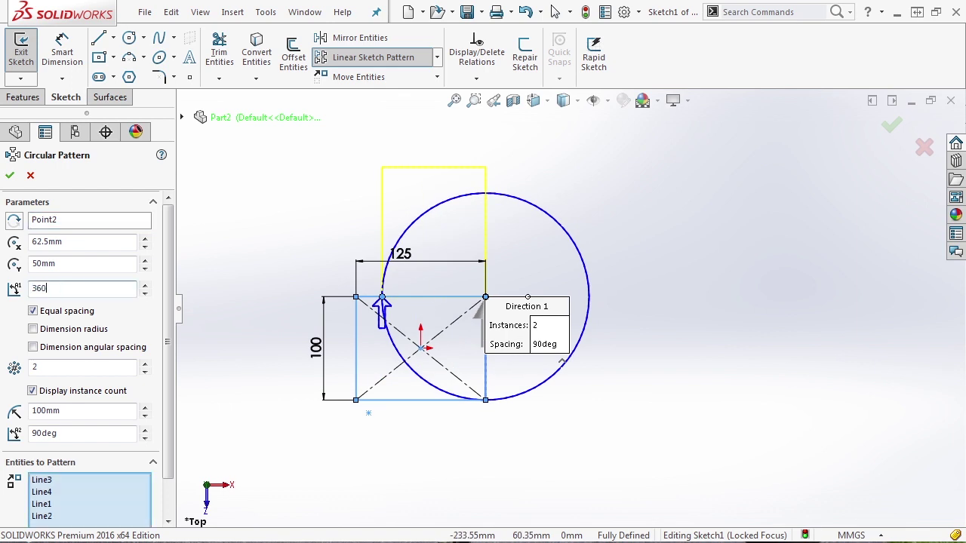
double_click(63, 367)
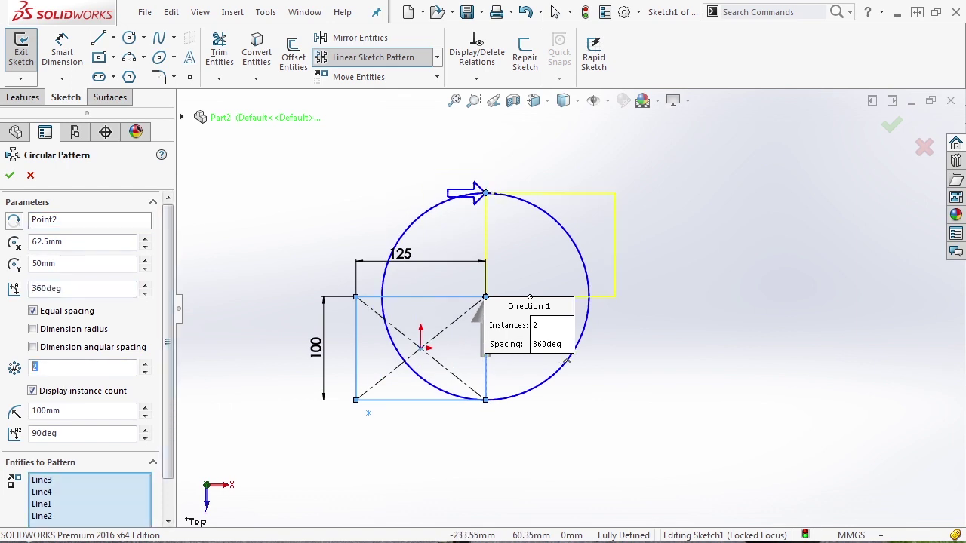
text(4)
scroll(610, 327, up, 1)
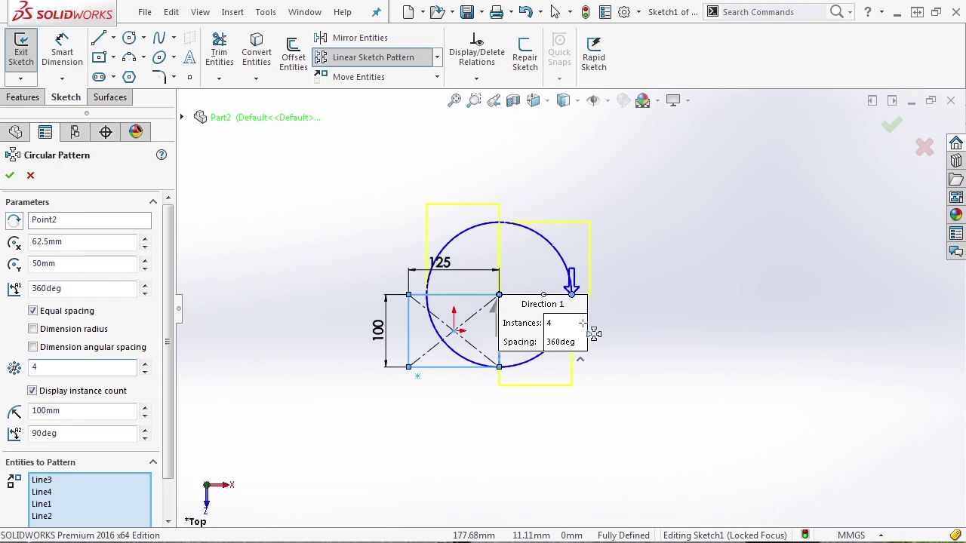
scroll(593, 332, down, 1)
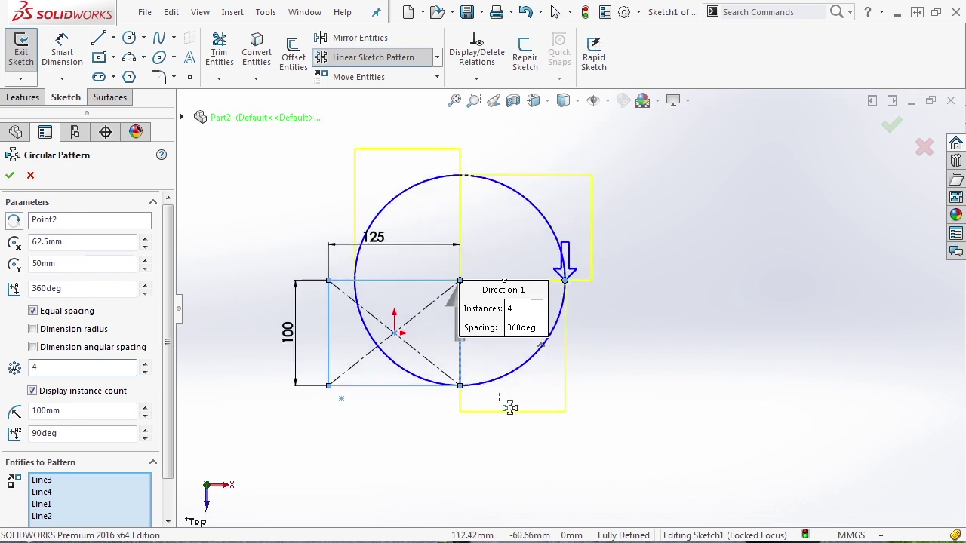
click(10, 175)
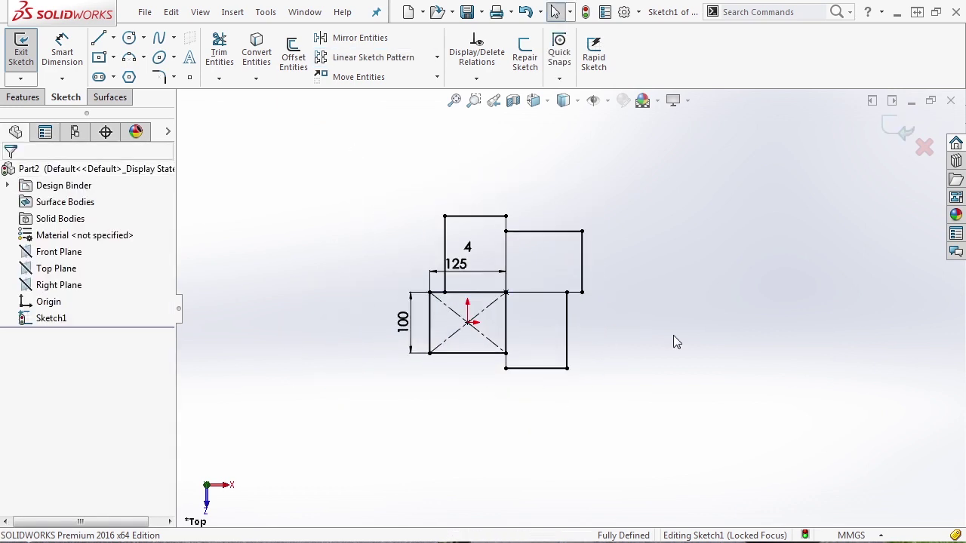
- Delete the seed rectangle together with all of its circular pattern copies and dimensions
mouse_move(677, 412)
mouse_down()
mouse_move(592, 316)
mouse_move(333, 176)
mouse_up()
key(Delete)
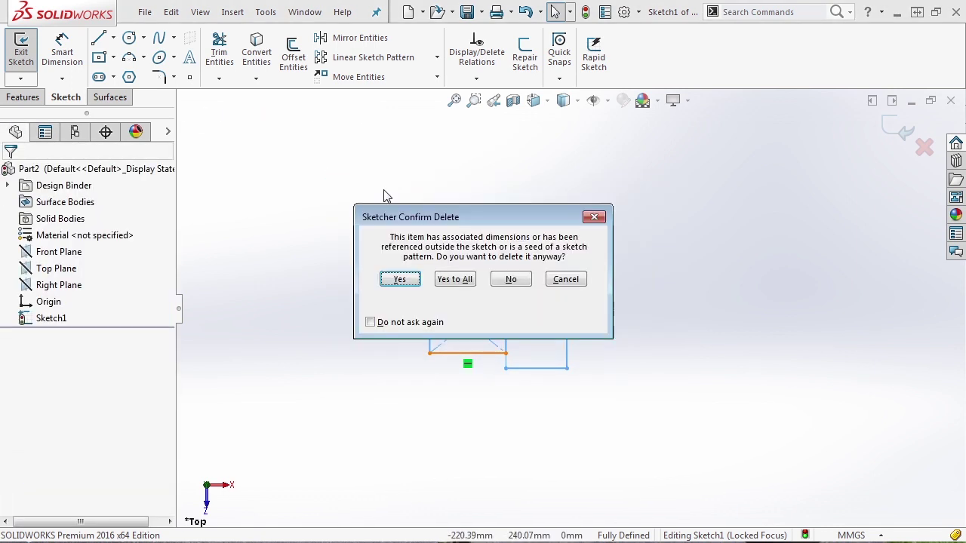
click(453, 277)
- Sketch a circle about 443 mm in diameter at the origin and a small circle inside it near its top
click(129, 38)
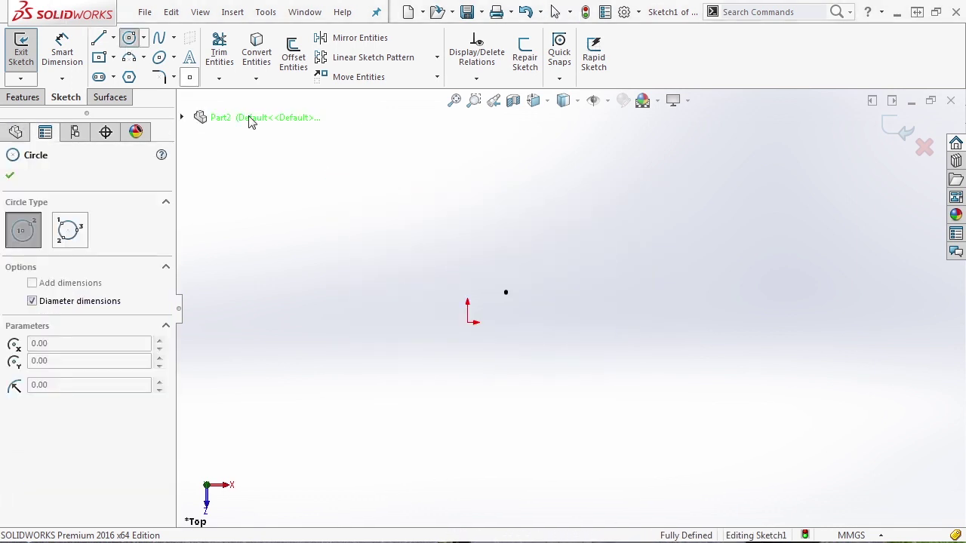
click(468, 321)
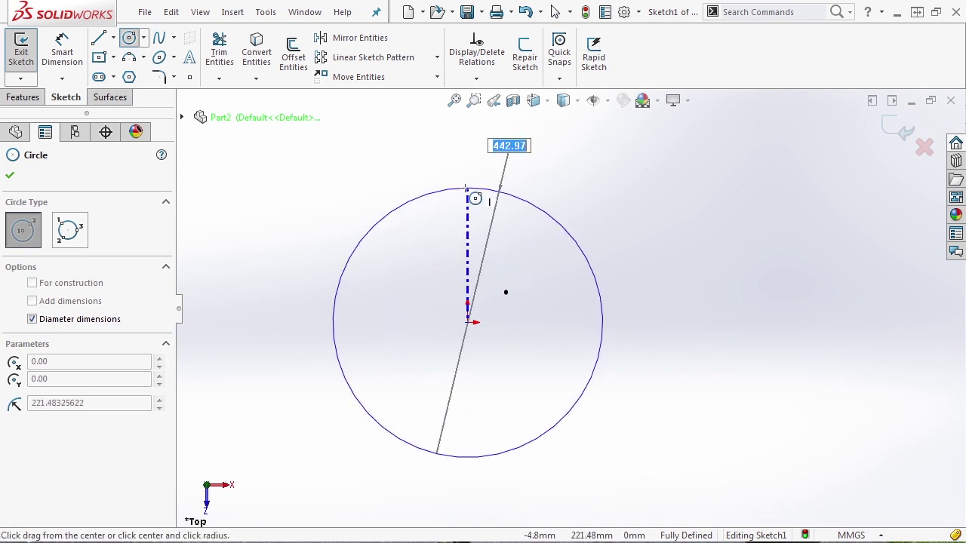
click(476, 202)
scroll(460, 212, down, 2)
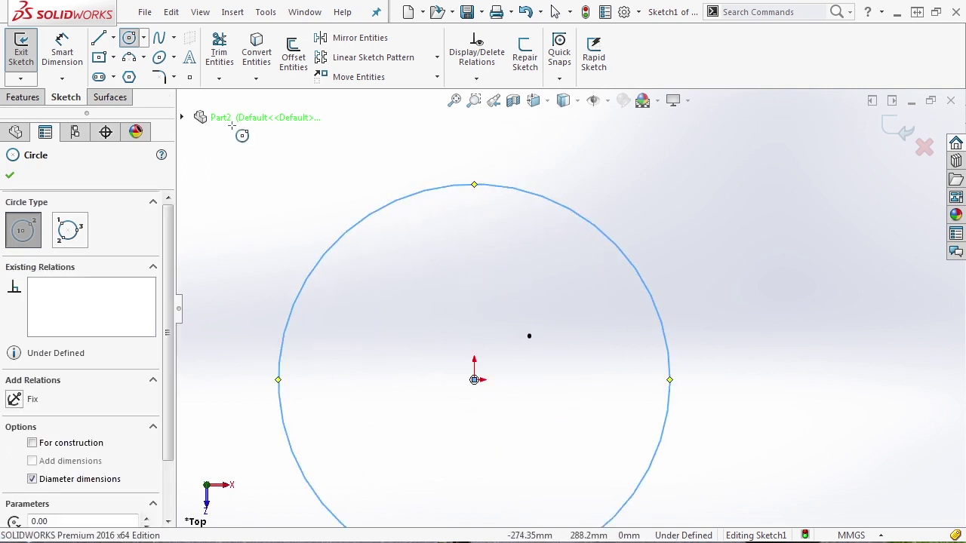
click(474, 220)
click(492, 237)
- Sketch a small center rectangle midway between the small circle and the origin, vertically in line with both
click(100, 61)
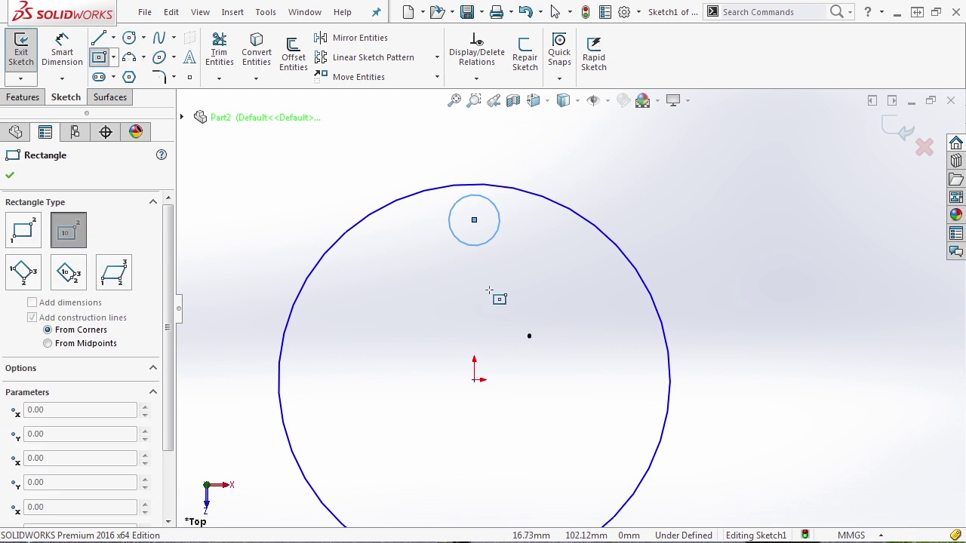
click(473, 301)
click(494, 324)
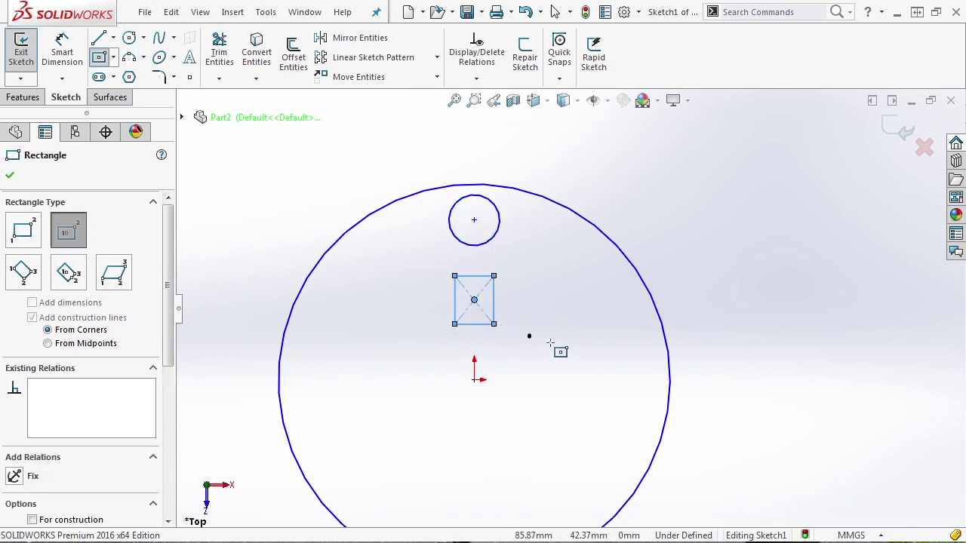
- Set up a circular sketch pattern of the rectangle and small circle about the origin with 10 instances over 360 degrees, displaying the instance count
click(436, 60)
click(388, 95)
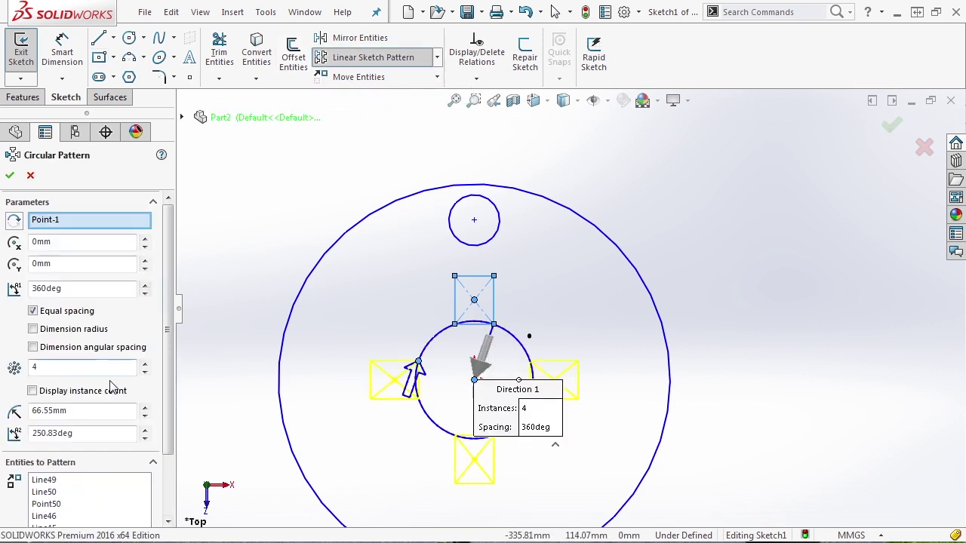
click(490, 245)
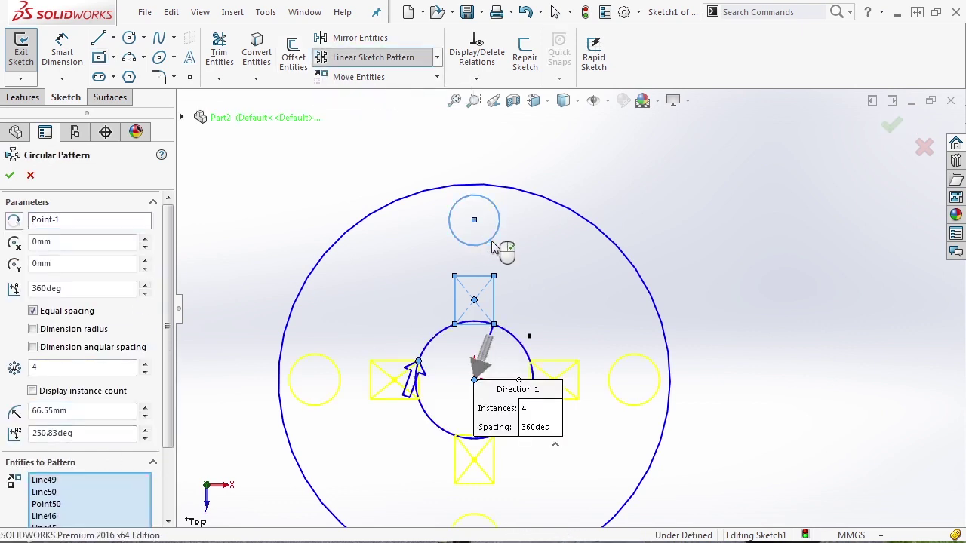
scroll(491, 245, up, 3)
text(10)
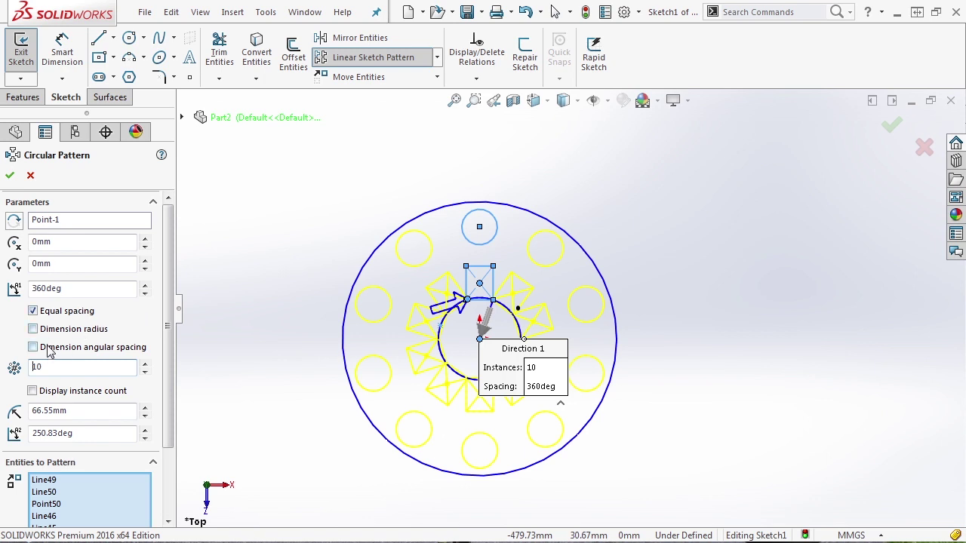
click(33, 391)
- Skip instances 2 and 4 plus three more on the lower and left sides of the circular pattern, and apply it
drag(171, 365, 166, 442)
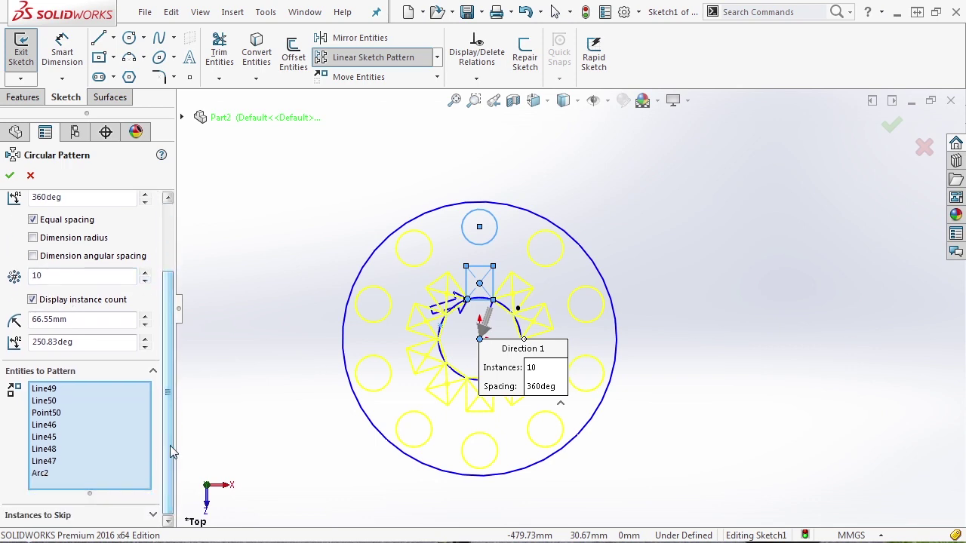
click(154, 518)
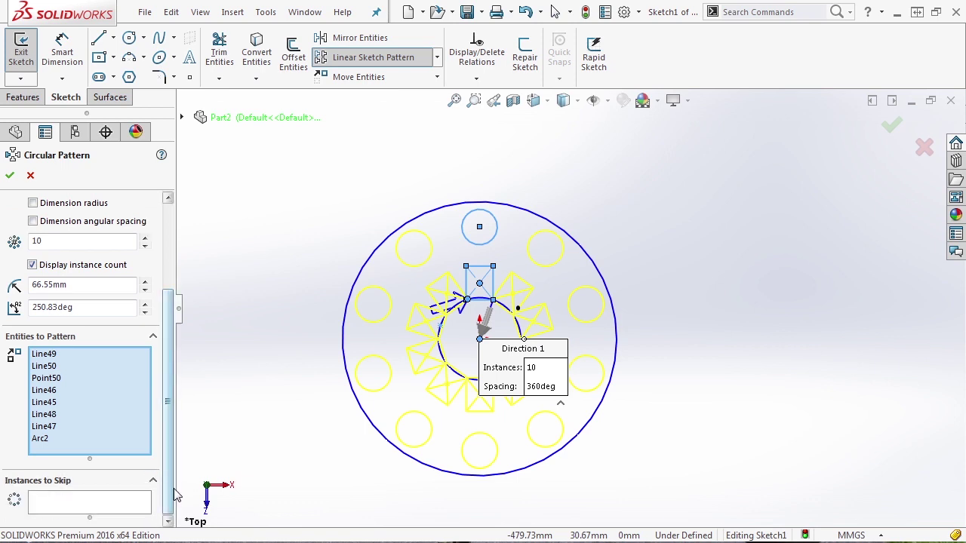
click(72, 509)
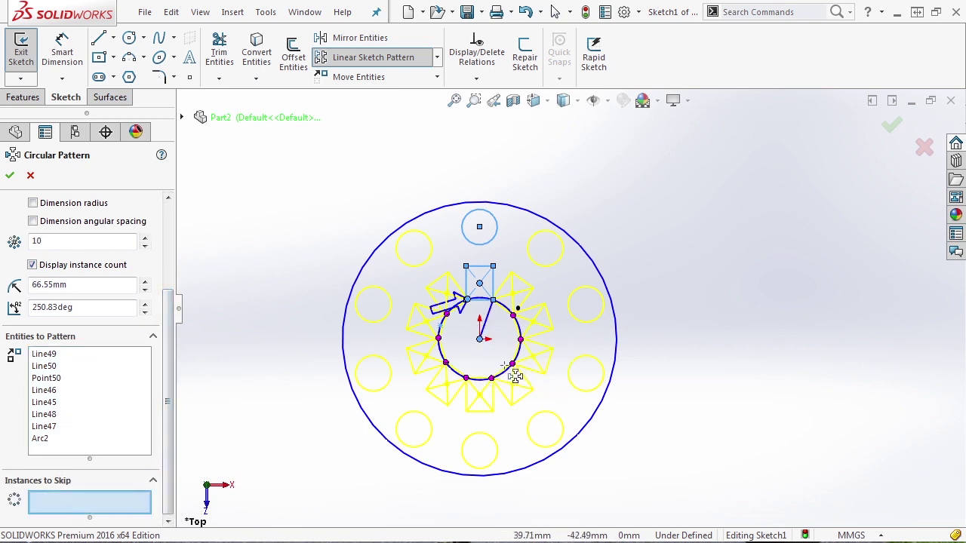
scroll(499, 370, down, 4)
click(555, 275)
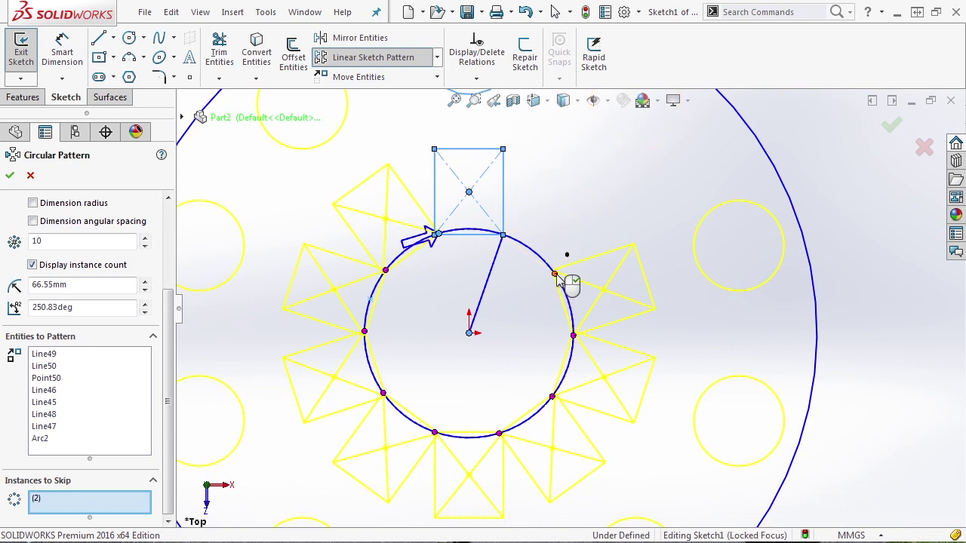
click(553, 398)
click(436, 435)
click(366, 332)
scroll(558, 241, up, 4)
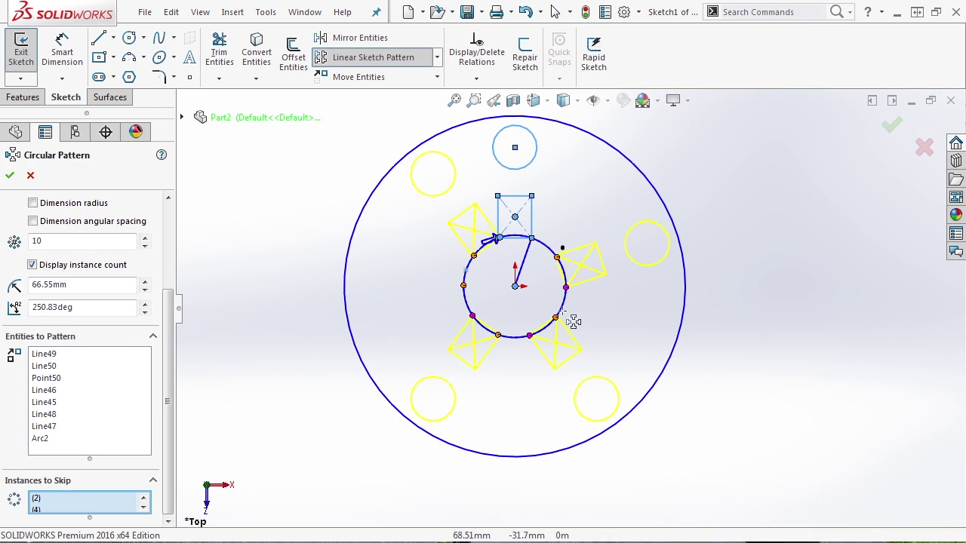
click(13, 176)
click(431, 281)
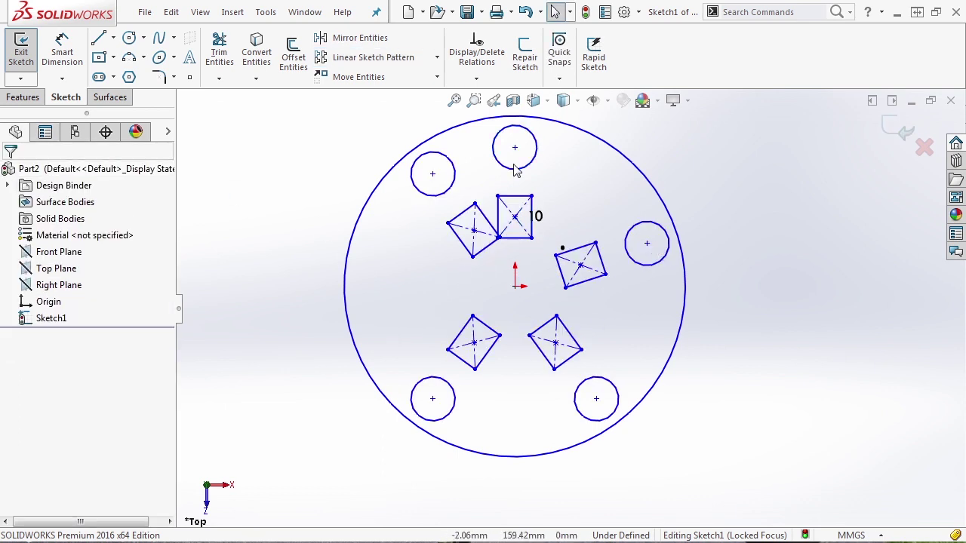
- Reposition the seed circle slightly down and left, and shrink the seed rectangle by its upper right corner to test the pattern's behaviour
mouse_move(516, 148)
mouse_down()
mouse_move(547, 153)
mouse_move(503, 145)
mouse_move(531, 155)
mouse_move(499, 168)
mouse_move(544, 159)
mouse_move(520, 175)
mouse_move(509, 153)
mouse_move(546, 170)
mouse_move(520, 179)
mouse_move(507, 157)
mouse_up()
mouse_move(531, 196)
mouse_down()
mouse_move(552, 188)
mouse_move(521, 199)
mouse_move(530, 199)
mouse_up()
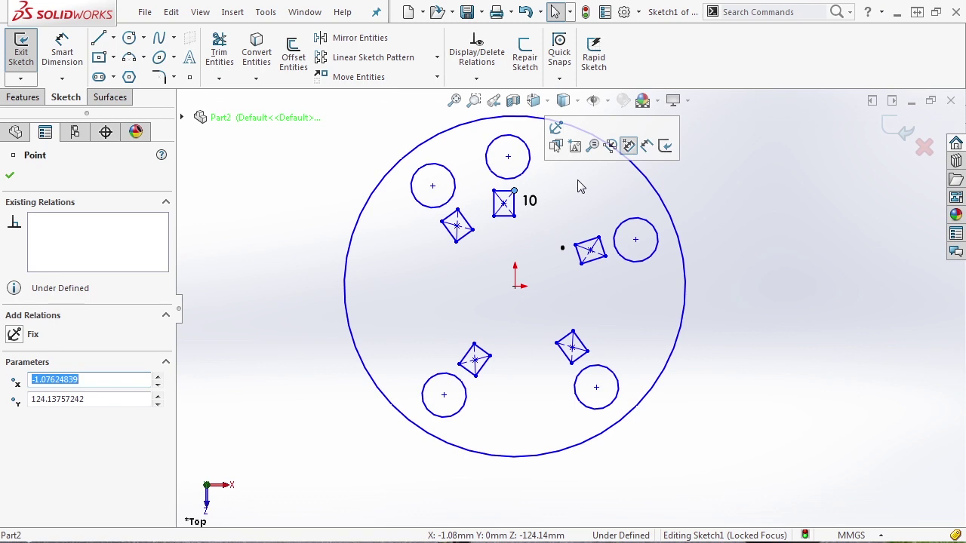
click(244, 188)
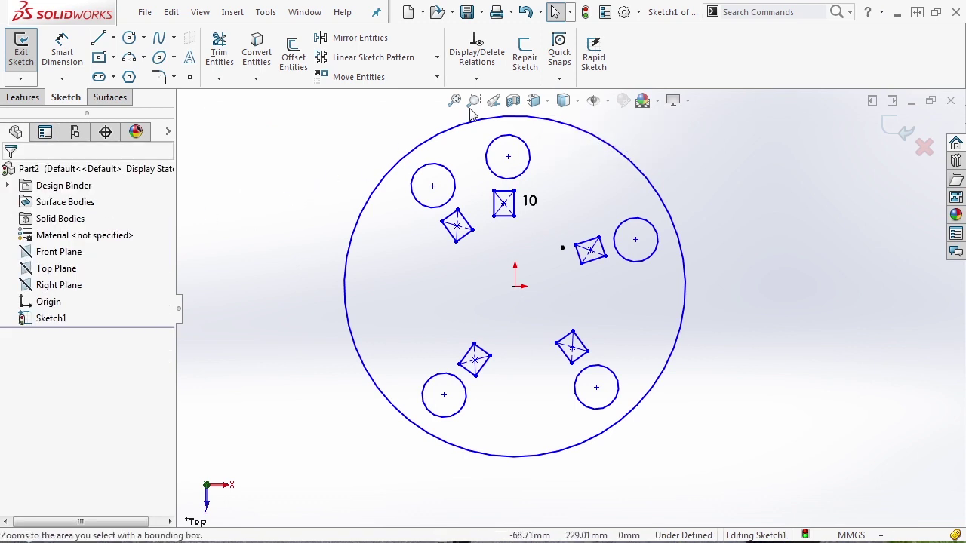
- Show the available variants of the Move Entities command
click(437, 78)
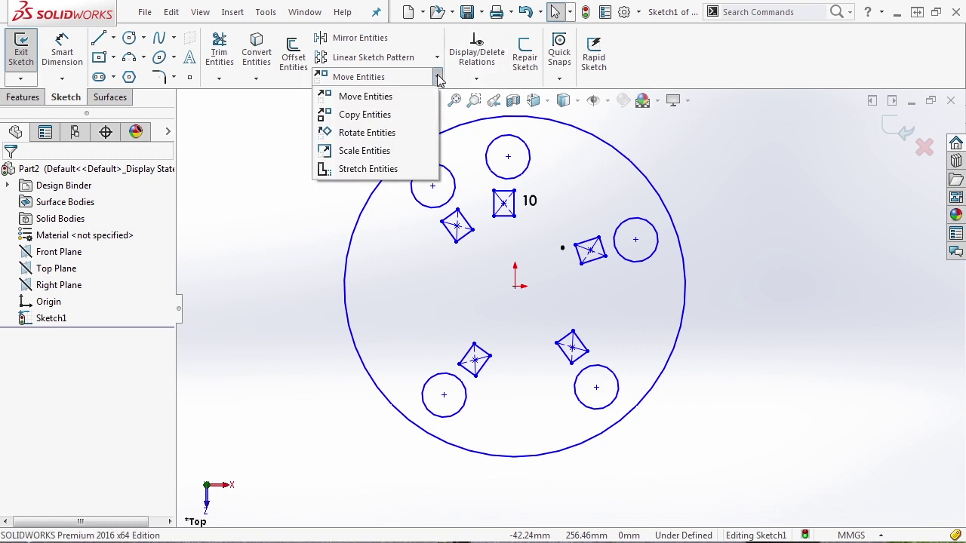